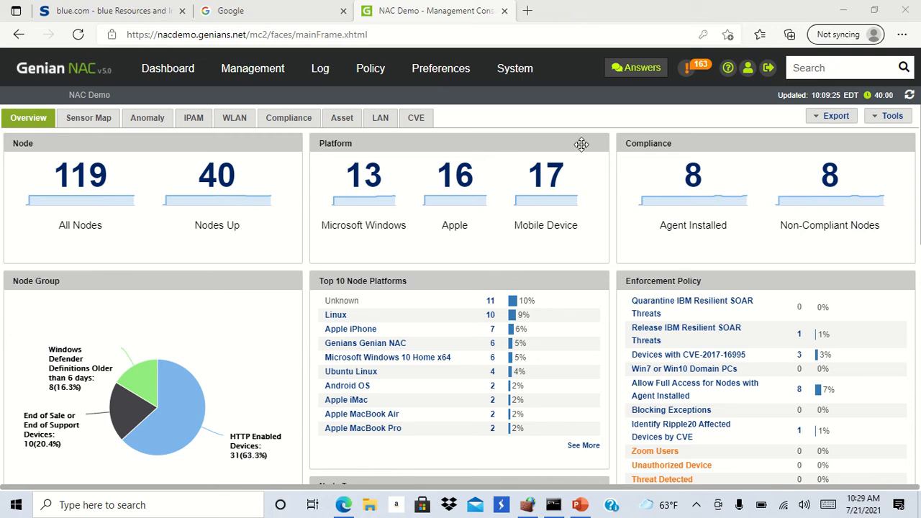
Open the Genian NAC agent's about window, inspect the ScriptCtrl entry in the plugin list, and close the window.
{"action": "left_click", "coordinate": [696, 505]}
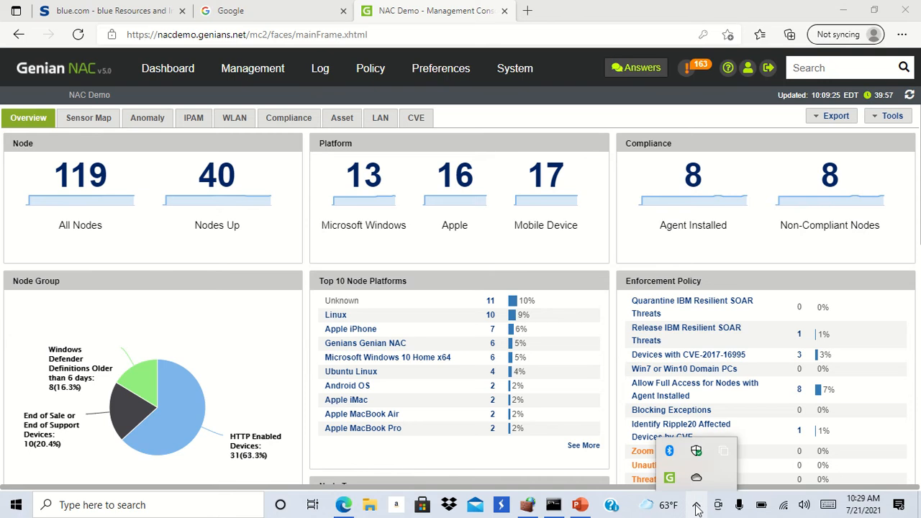
{"action": "right_click", "coordinate": [669, 479]}
{"action": "left_click", "coordinate": [630, 464]}
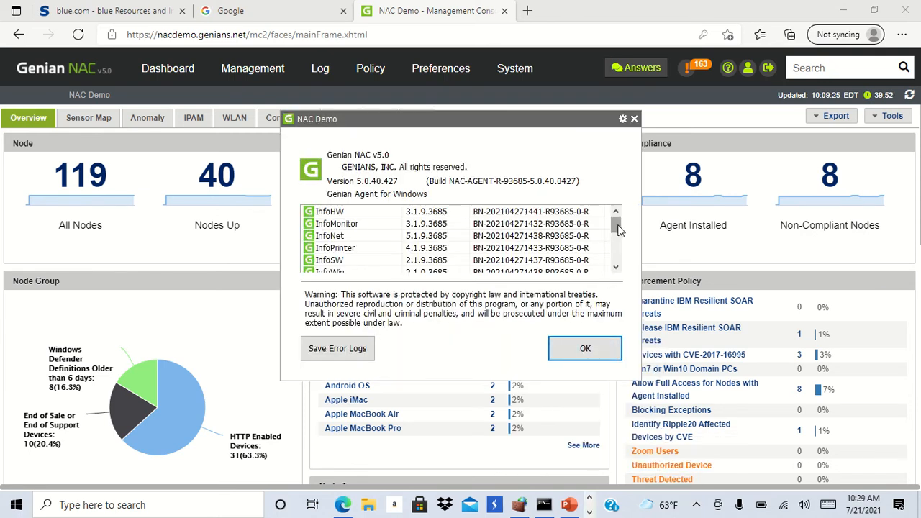
{"action": "mouse_move", "coordinate": [617, 226]}
{"action": "left_mouse_down"}
{"action": "mouse_move", "coordinate": [617, 265]}
{"action": "mouse_move", "coordinate": [615, 224]}
{"action": "mouse_move", "coordinate": [616, 242]}
{"action": "left_mouse_up"}
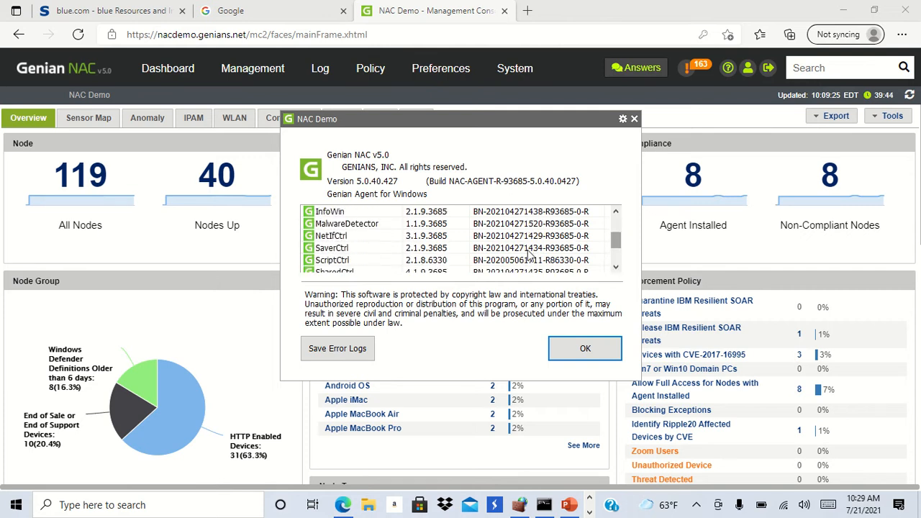
{"action": "left_click", "coordinate": [372, 252]}
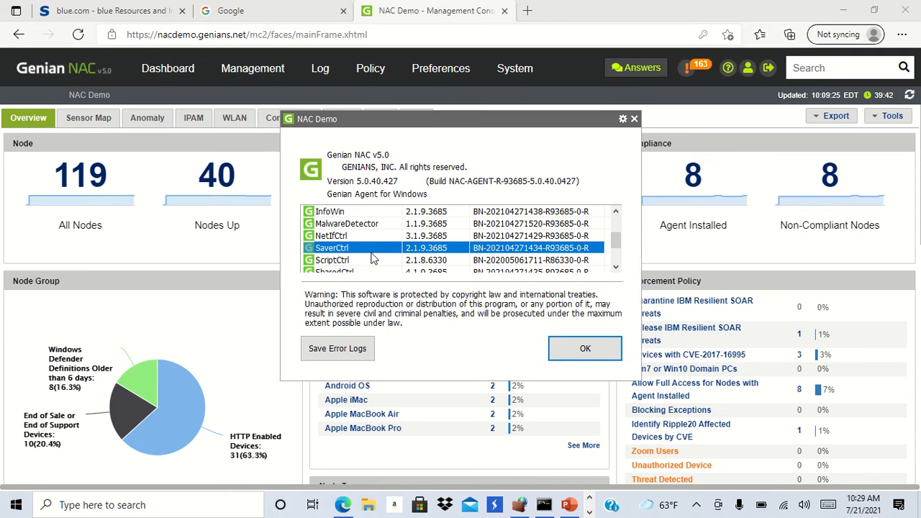
{"action": "left_click", "coordinate": [372, 261]}
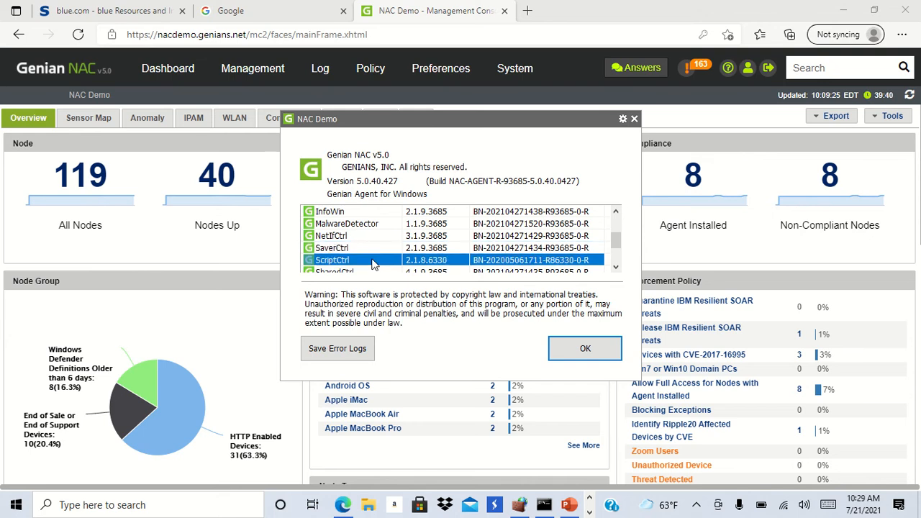
{"action": "left_click", "coordinate": [634, 118]}
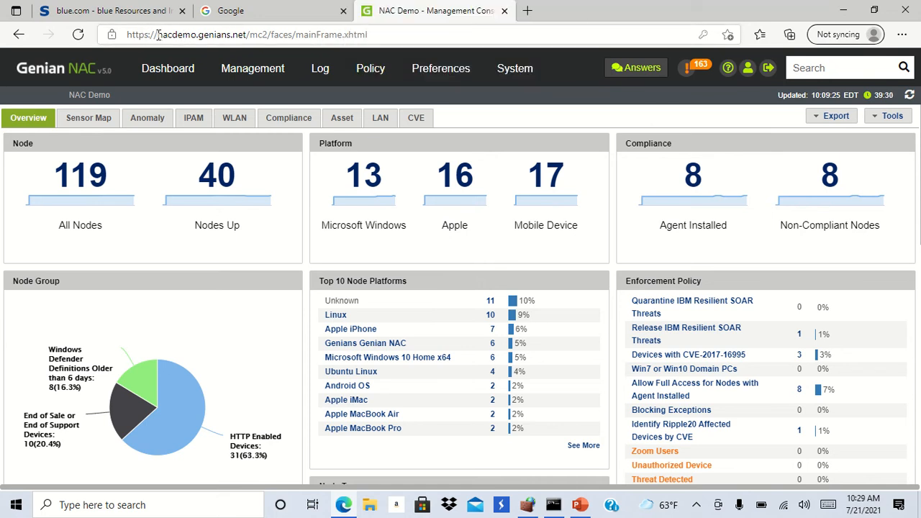
Check the open nacdemo.genians.net, Google and blue.com pages, and the Command Prompt window running the continuous ping to 8.8.8.8.
{"action": "left_click_drag", "start_coordinate": [157, 35], "coordinate": [243, 37]}
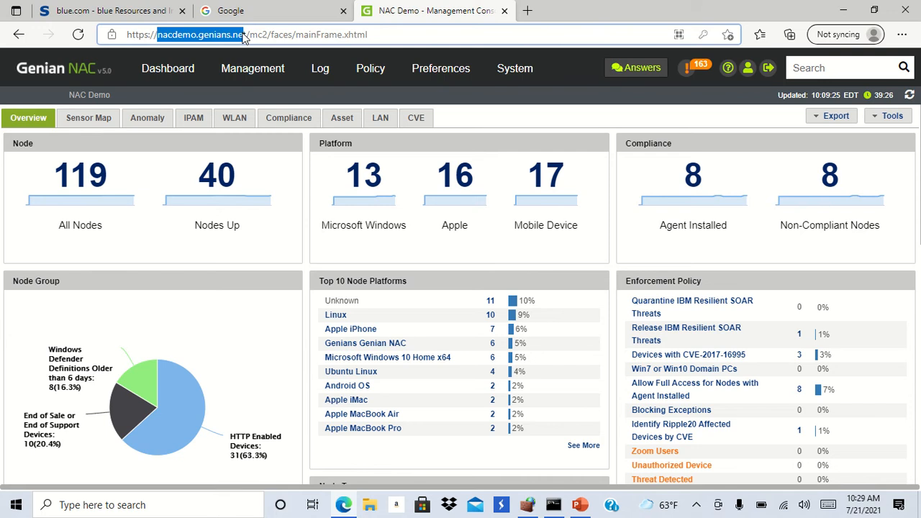
{"action": "left_click", "coordinate": [270, 14]}
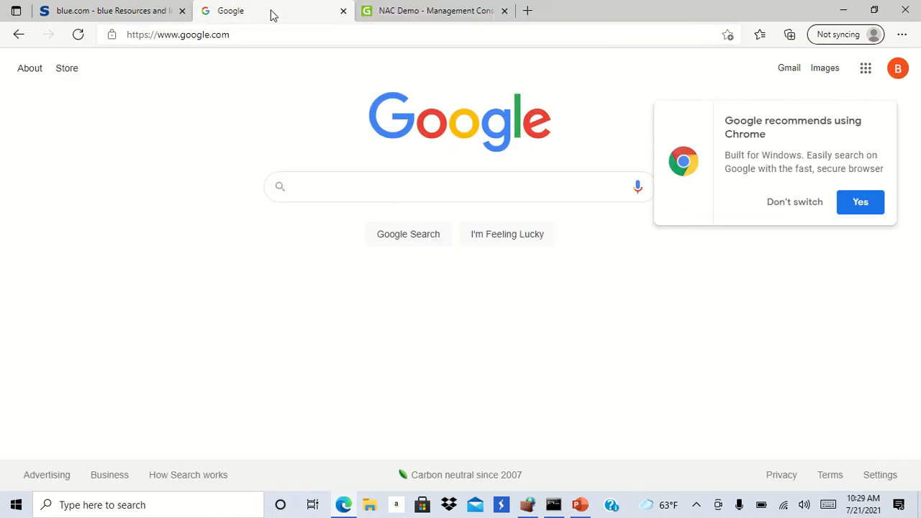
{"action": "left_click", "coordinate": [132, 14]}
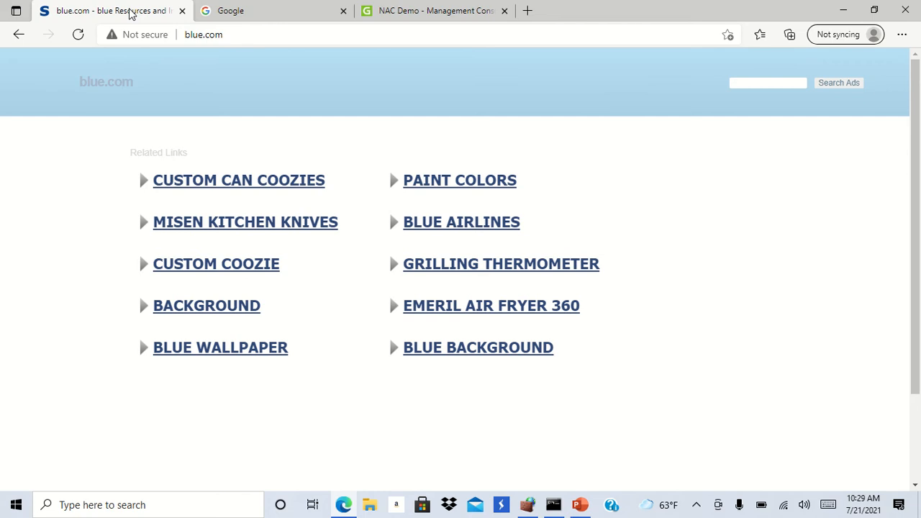
{"action": "key", "text": "alt+Tab"}
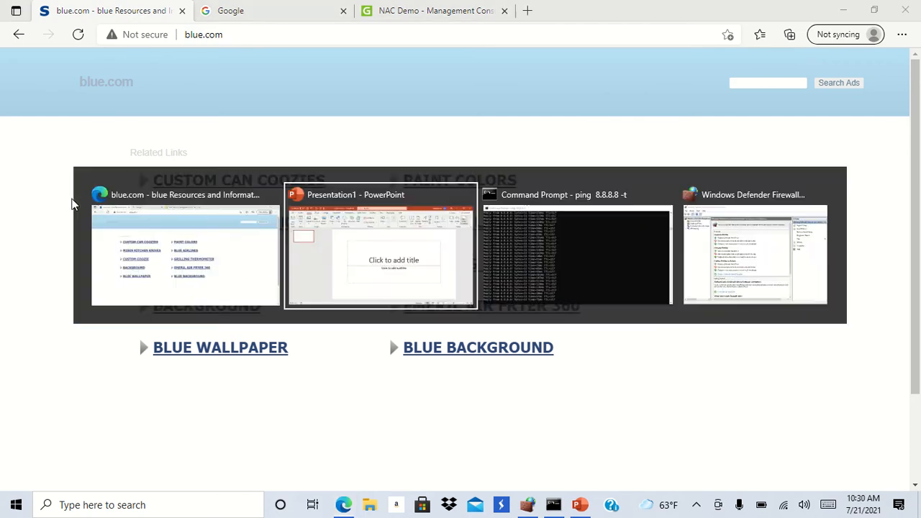
{"action": "key", "text": "alt+Tab"}
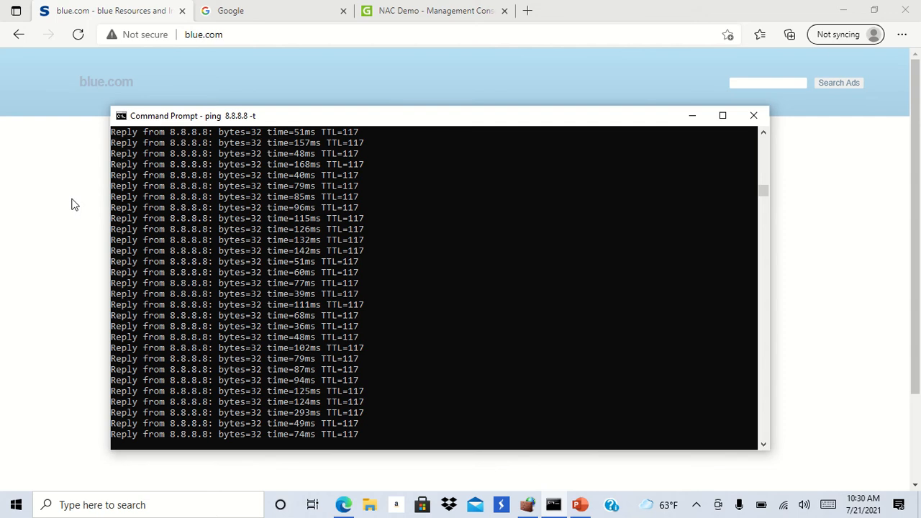
Open the Quarantine IBM Resilient SOAR Threats enforcement policy in NAC Demo and review its settings through to the assigned agent action.
{"action": "left_click", "coordinate": [401, 15]}
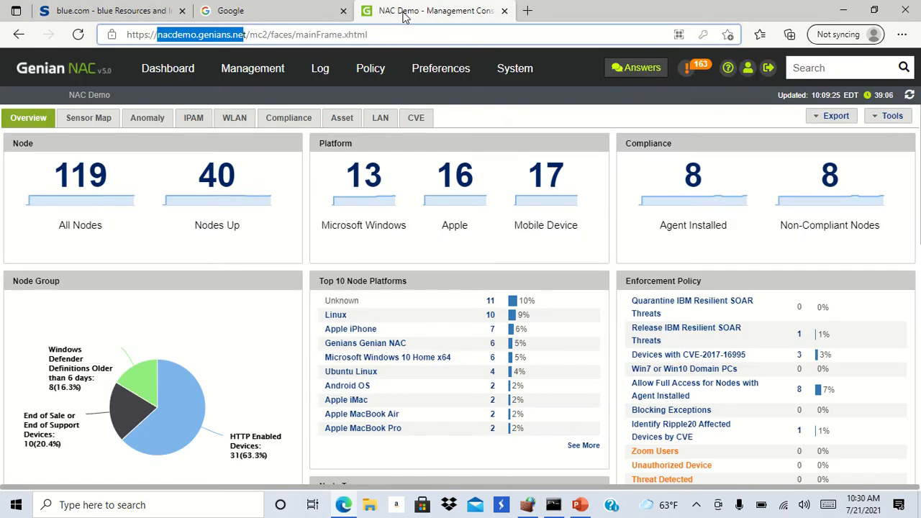
{"action": "left_click", "coordinate": [372, 72]}
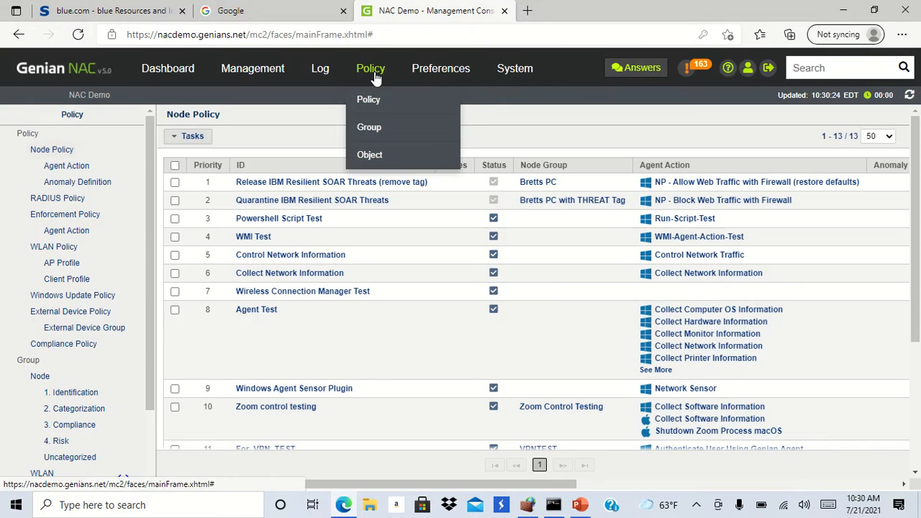
{"action": "left_click", "coordinate": [79, 216]}
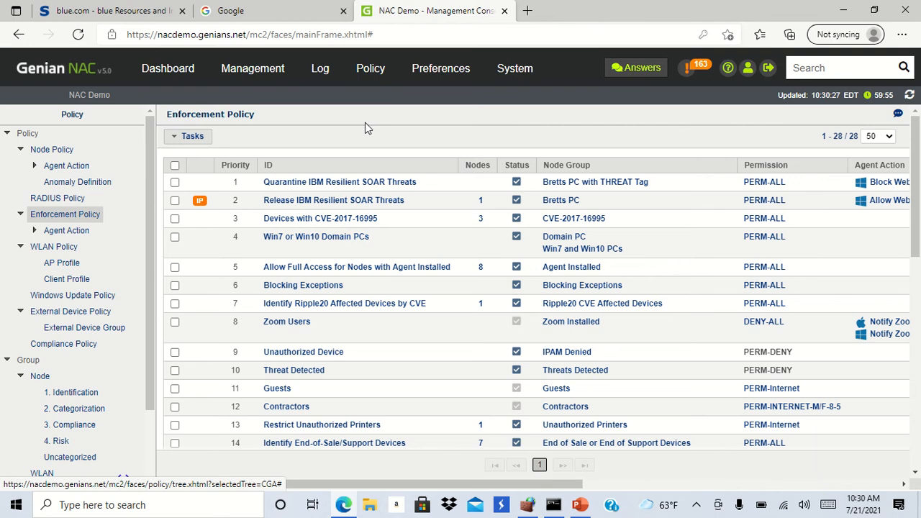
{"action": "left_click", "coordinate": [378, 182]}
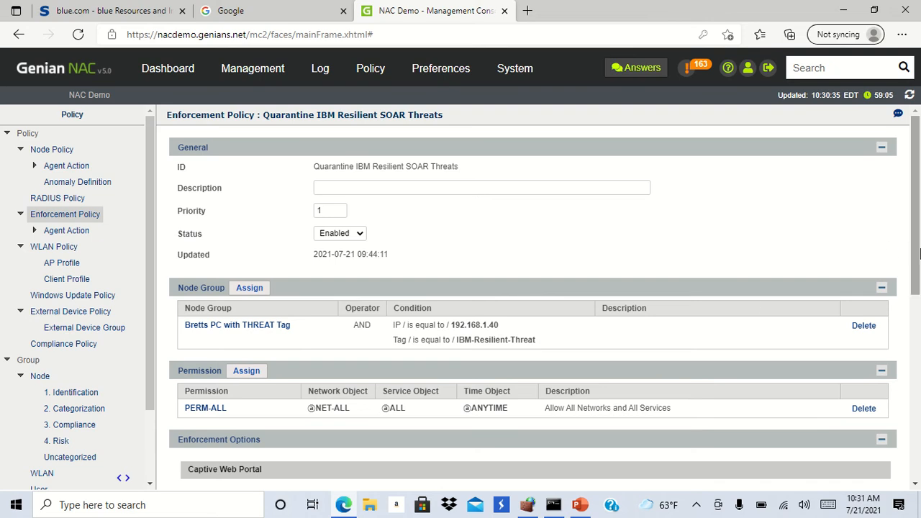
{"action": "right_click", "coordinate": [919, 365]}
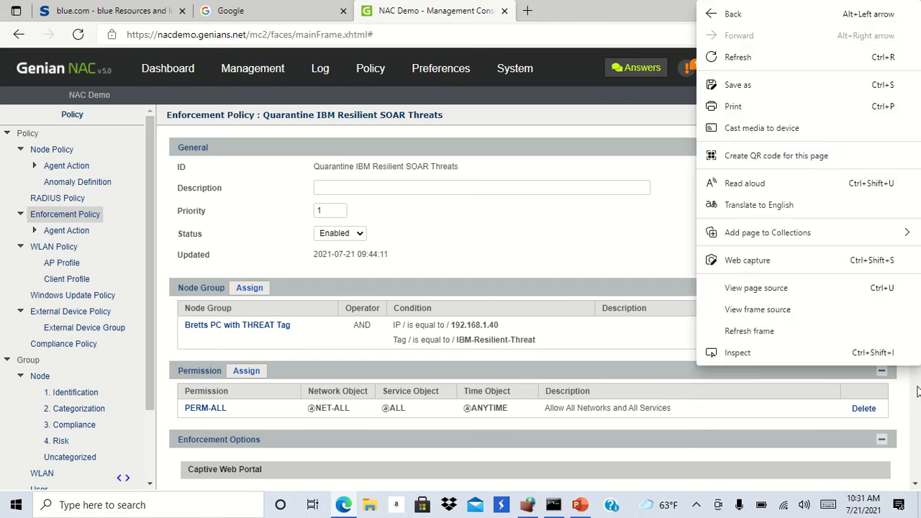
{"action": "left_click", "coordinate": [919, 435]}
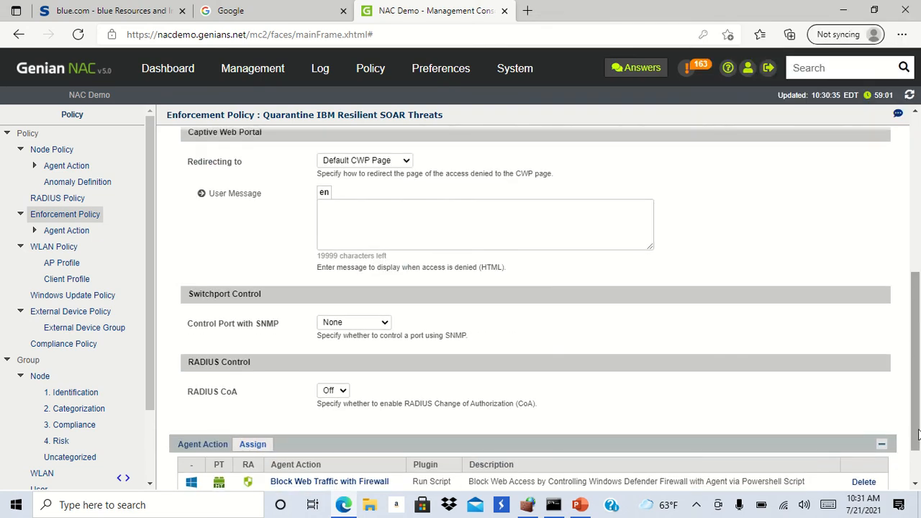
{"action": "scroll", "coordinate": [919, 434], "scroll_direction": "down", "scroll_amount": 1}
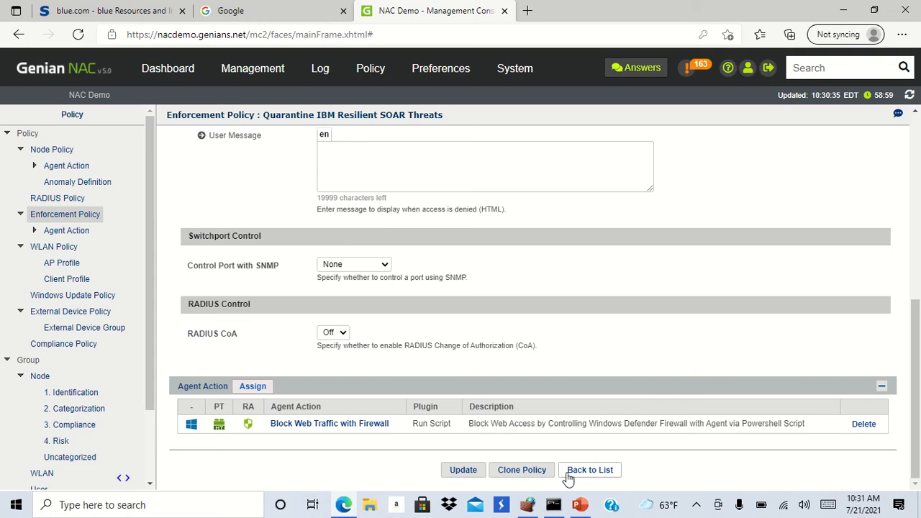
Open the Block Web Traffic with Firewall agent action and examine its plugin and batch script settings.
{"action": "left_click", "coordinate": [346, 424]}
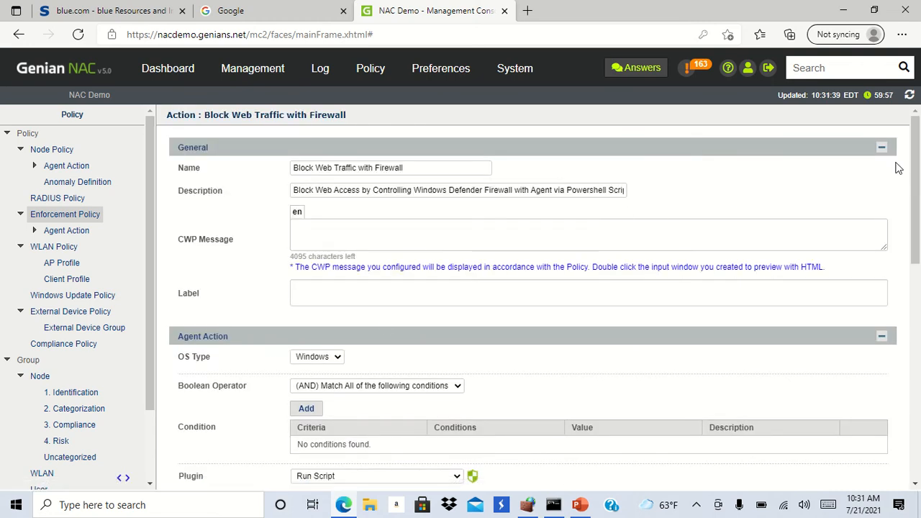
{"action": "scroll", "coordinate": [915, 184], "scroll_direction": "down", "scroll_amount": 2}
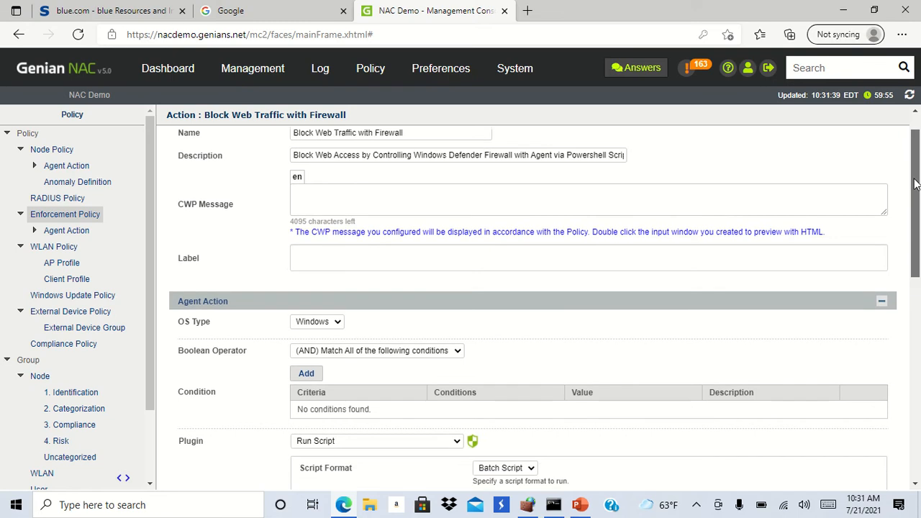
{"action": "mouse_move", "coordinate": [915, 184]}
{"action": "left_mouse_down"}
{"action": "mouse_move", "coordinate": [916, 212]}
{"action": "mouse_move", "coordinate": [913, 168]}
{"action": "left_mouse_up"}
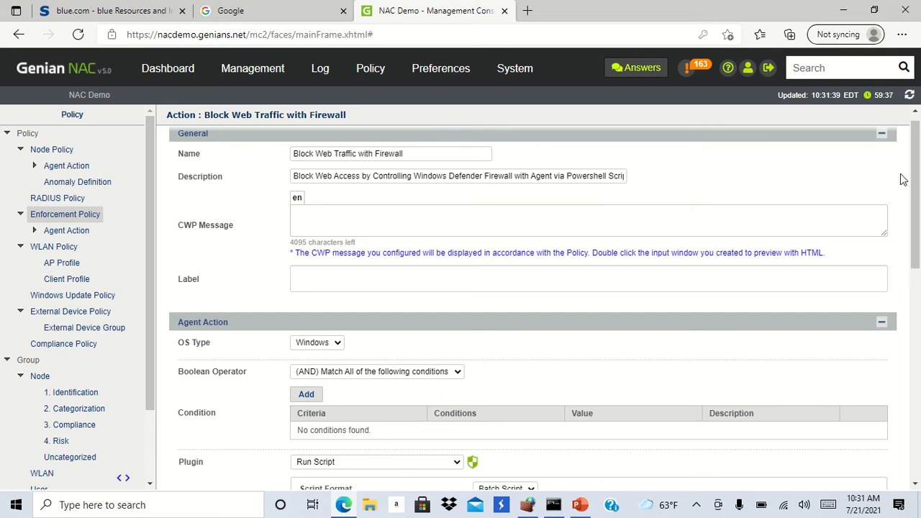
{"action": "left_click_drag", "start_coordinate": [916, 189], "coordinate": [913, 310]}
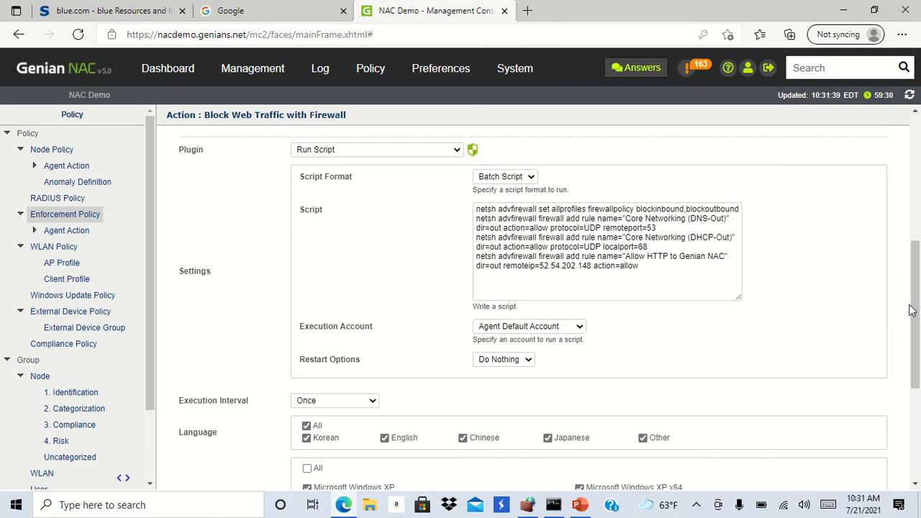
{"action": "left_click", "coordinate": [456, 150]}
{"action": "left_click", "coordinate": [455, 153]}
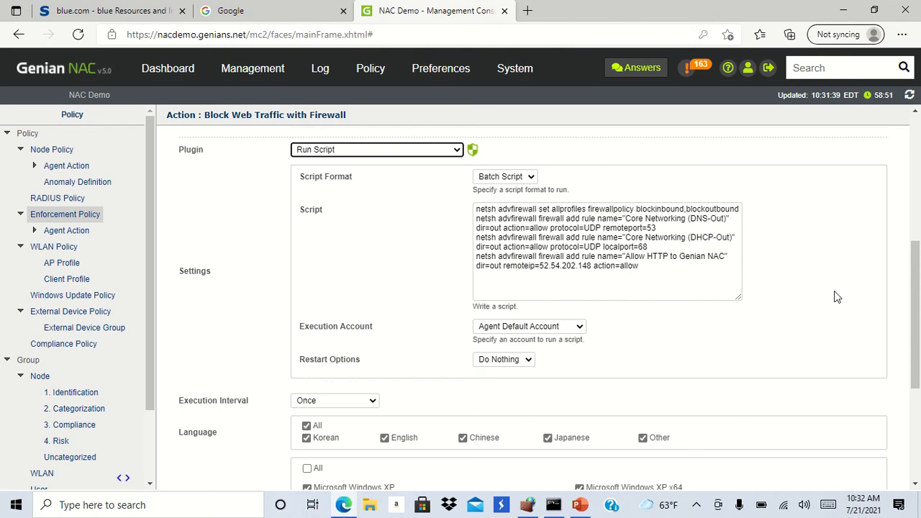
Open the Release IBM Resilient SOAR Threats enforcement policy and review its settings through to the assigned agent action.
{"action": "left_click", "coordinate": [80, 214]}
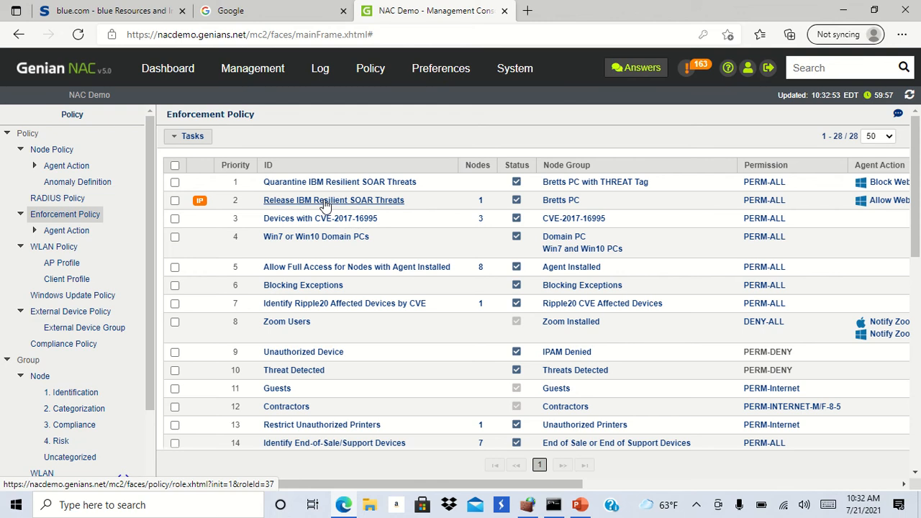
{"action": "left_click", "coordinate": [270, 206]}
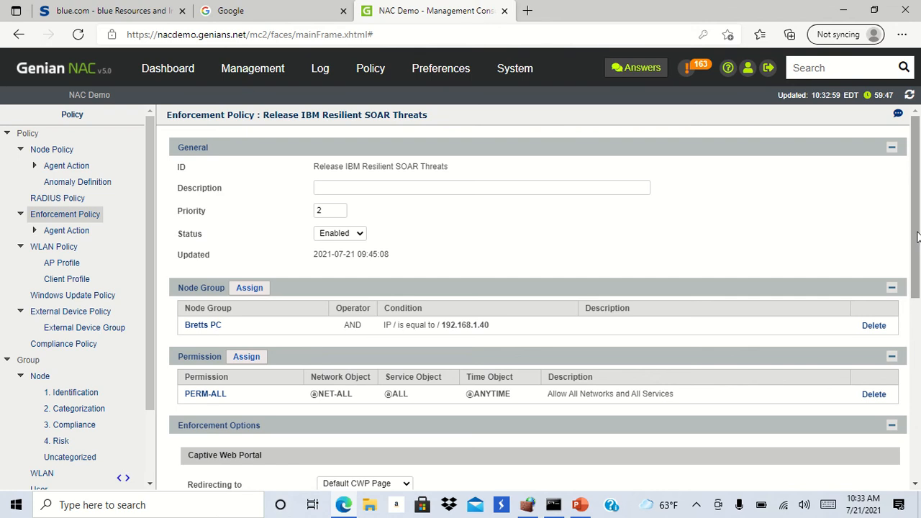
{"action": "left_click_drag", "start_coordinate": [916, 241], "coordinate": [916, 426]}
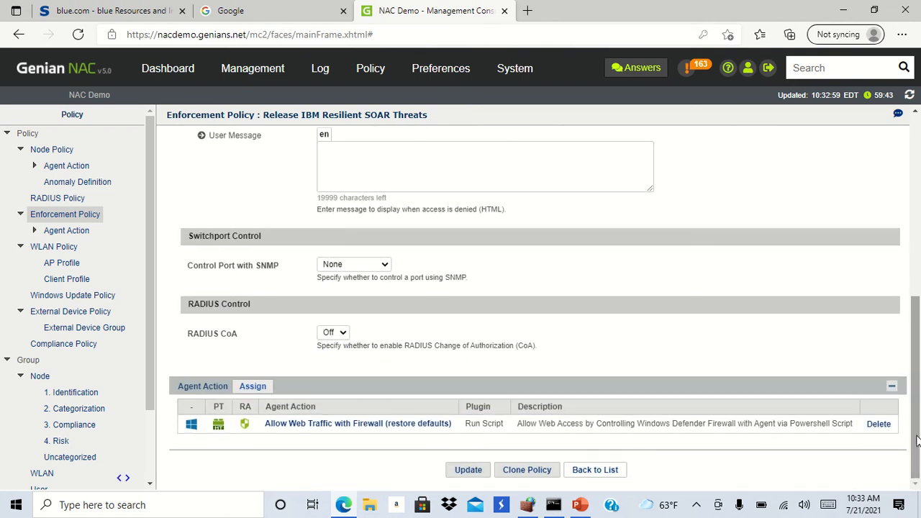
Open the Allow Web Traffic with Firewall (restore defaults) agent action and examine its batch script.
{"action": "left_click", "coordinate": [352, 426]}
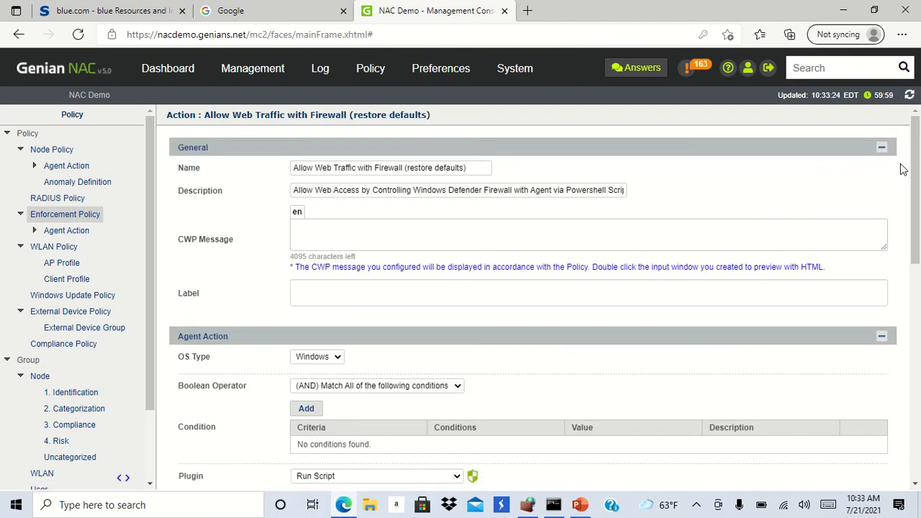
{"action": "left_click_drag", "start_coordinate": [915, 171], "coordinate": [900, 298]}
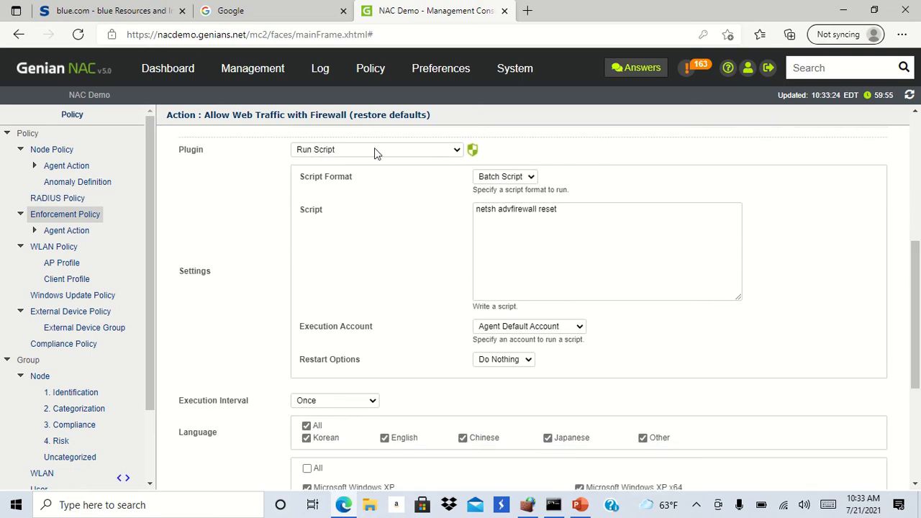
{"action": "left_click", "coordinate": [563, 210]}
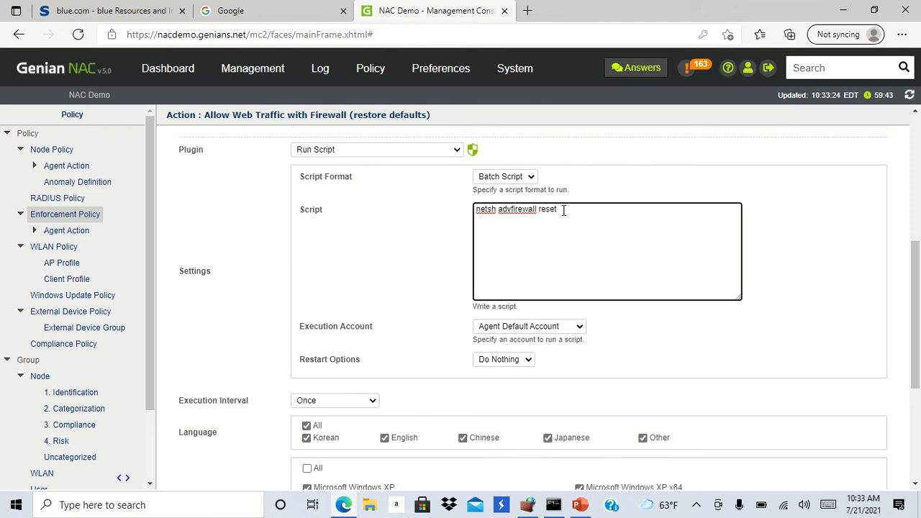
Return to the enforcement policy list and show the nodes assigned to the Release IBM Resilient SOAR Threats policy.
{"action": "left_click", "coordinate": [178, 75]}
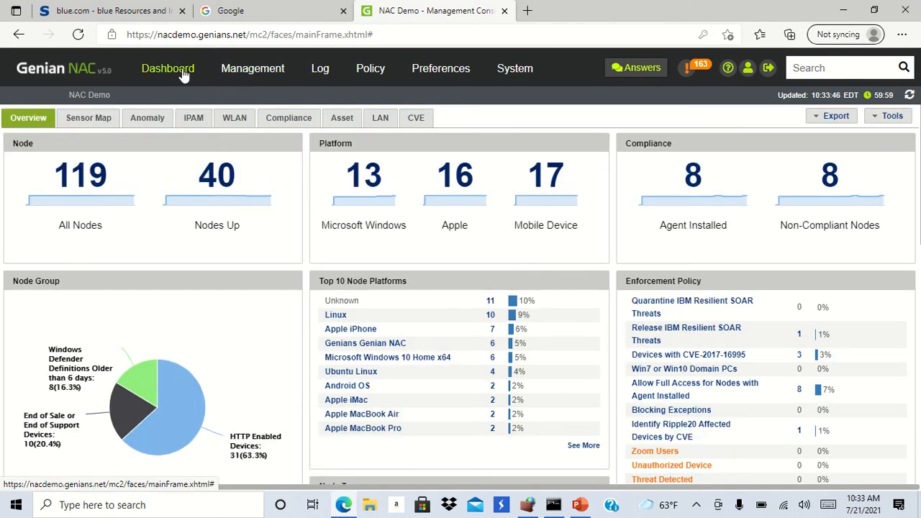
{"action": "mouse_move", "coordinate": [371, 72]}
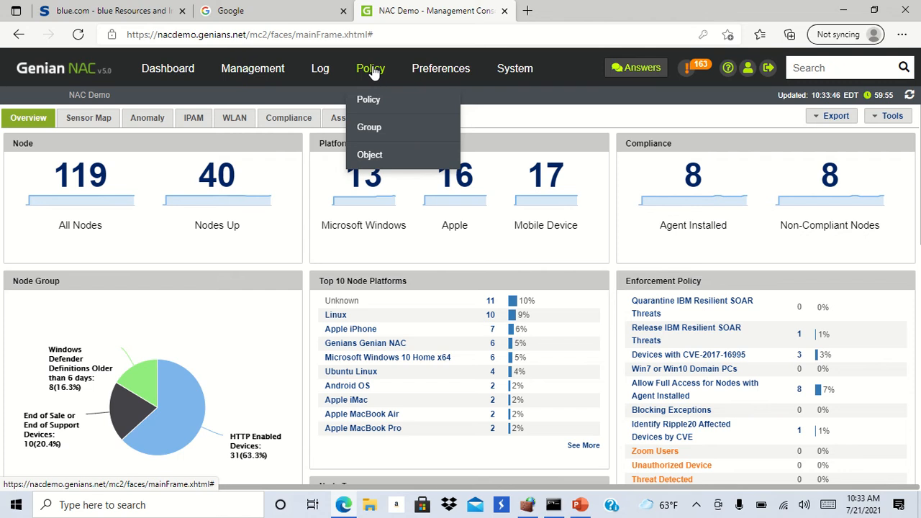
{"action": "left_click", "coordinate": [372, 72]}
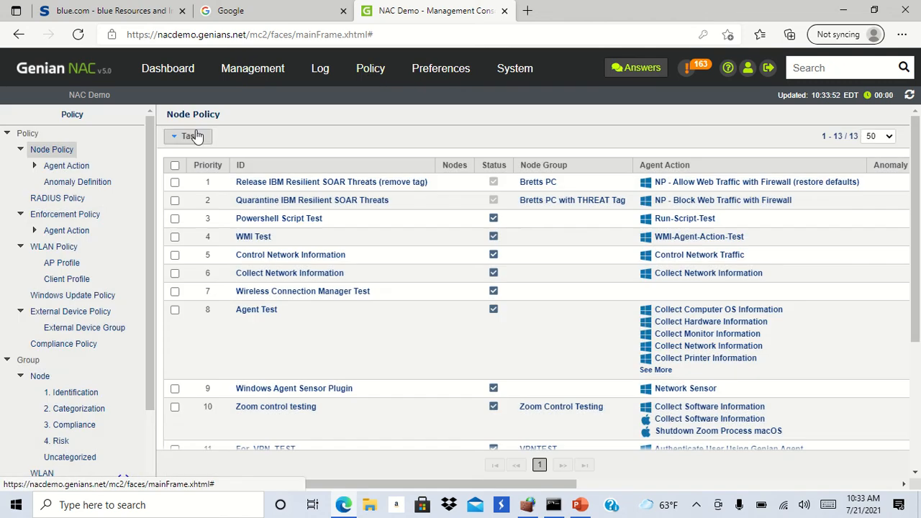
{"action": "left_click", "coordinate": [92, 216]}
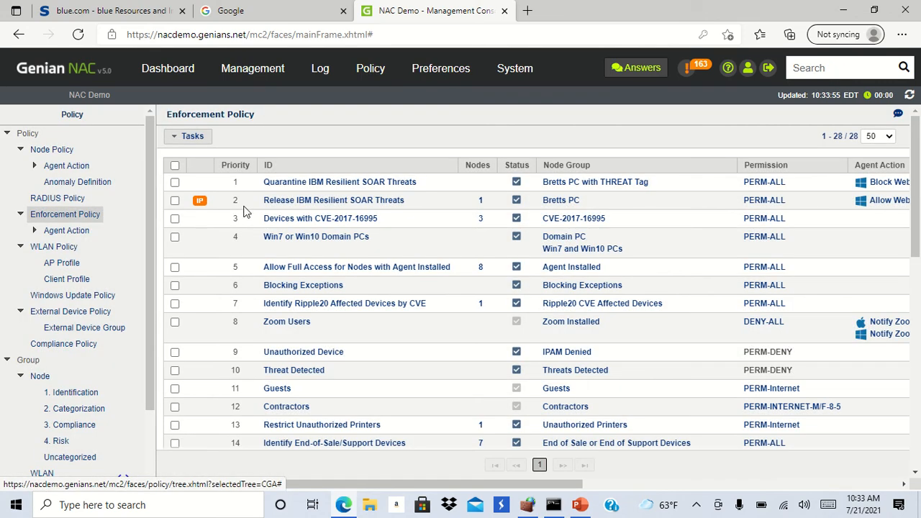
{"action": "left_click", "coordinate": [481, 201]}
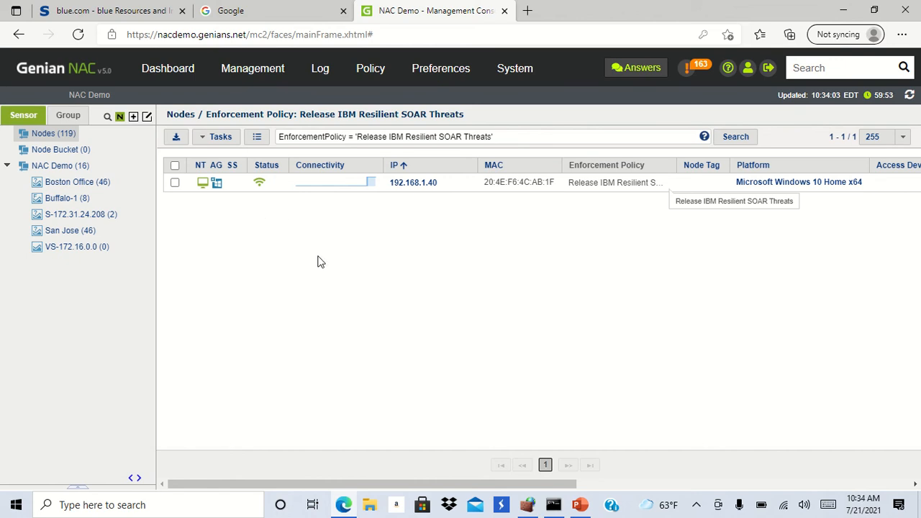
Reload the Google and blue.com pages and check the continuous ping to 8.8.8.8 in Command Prompt to test the endpoint's connectivity.
{"action": "left_click", "coordinate": [268, 10]}
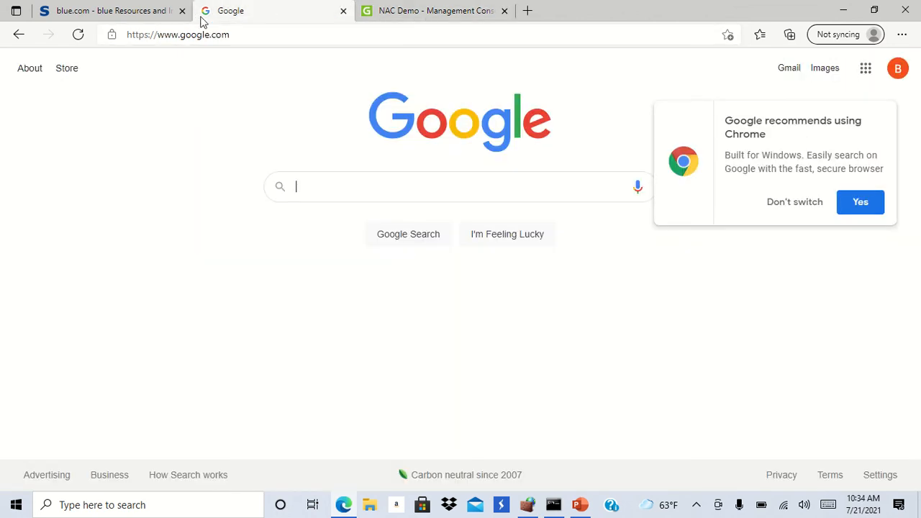
{"action": "left_click", "coordinate": [78, 35]}
{"action": "left_click", "coordinate": [77, 11]}
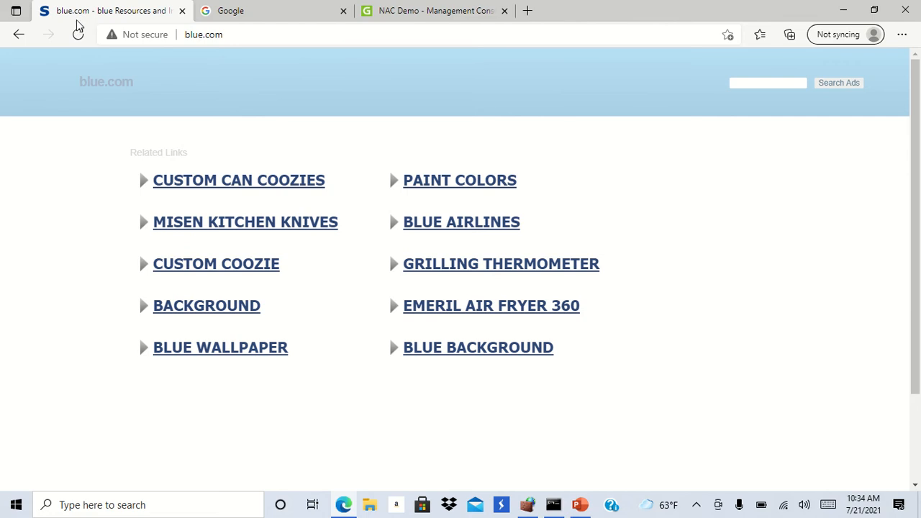
{"action": "left_click", "coordinate": [78, 34]}
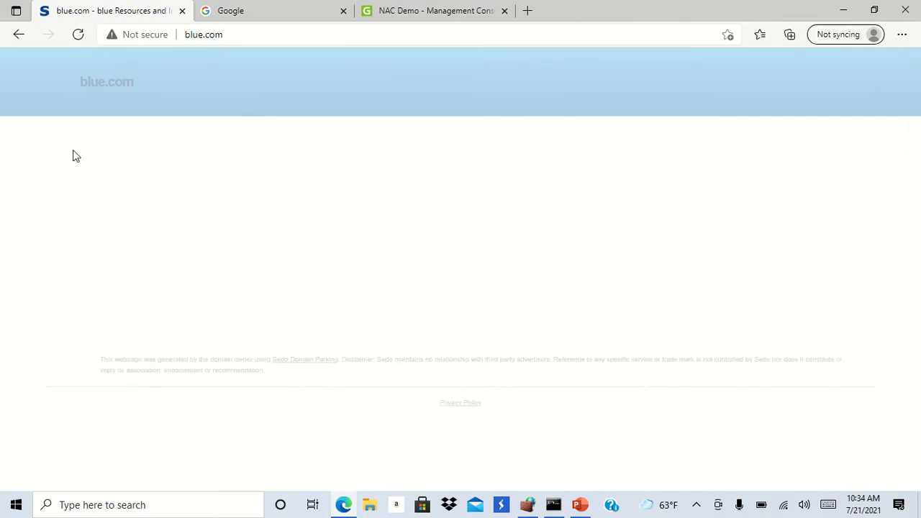
{"action": "key", "text": "alt+Tab"}
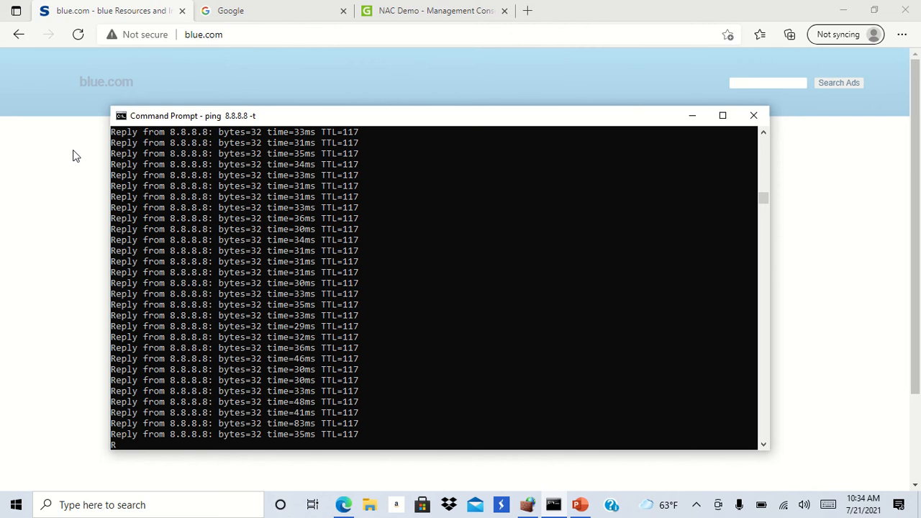
Return to the Genian NAC console in Edge and assign the IBM-Resilient-Threat node tag to node 192.168.1.40.
{"action": "mouse_move", "coordinate": [418, 14]}
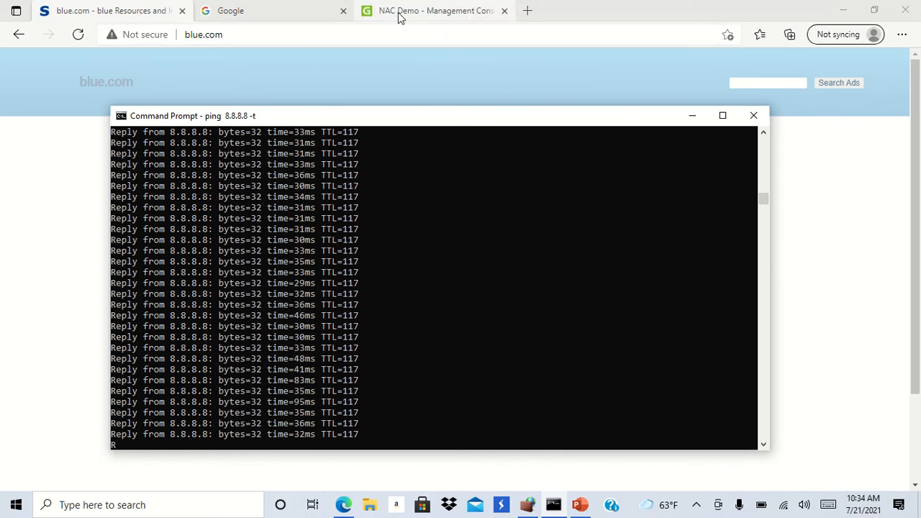
{"action": "left_click", "coordinate": [401, 16]}
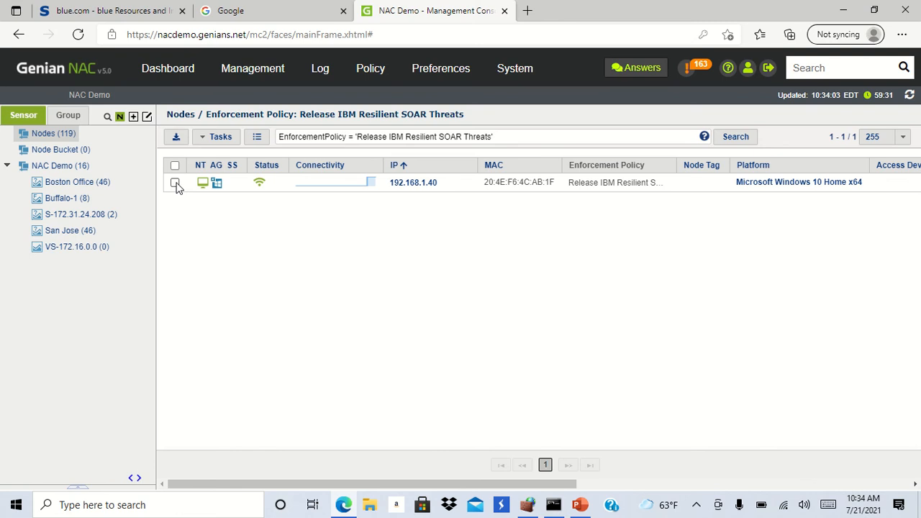
{"action": "left_click", "coordinate": [177, 185]}
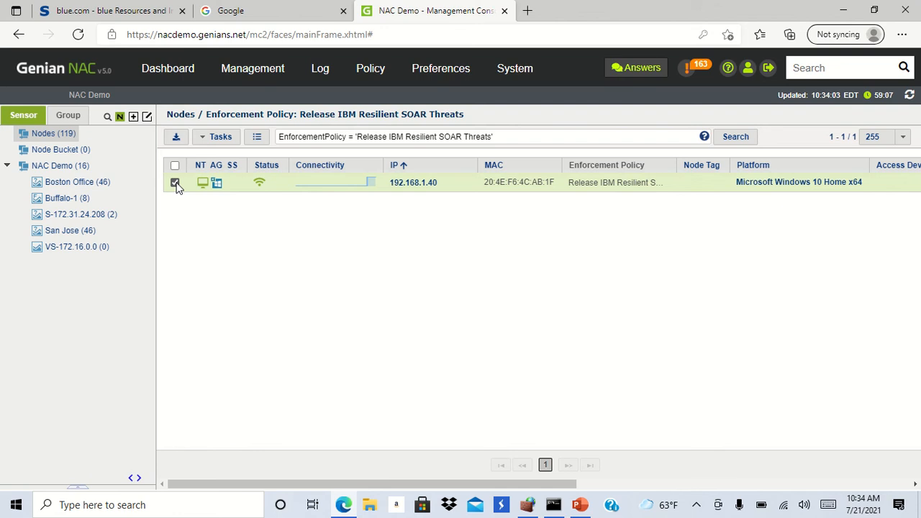
{"action": "left_click", "coordinate": [229, 138]}
{"action": "mouse_move", "coordinate": [237, 181]}
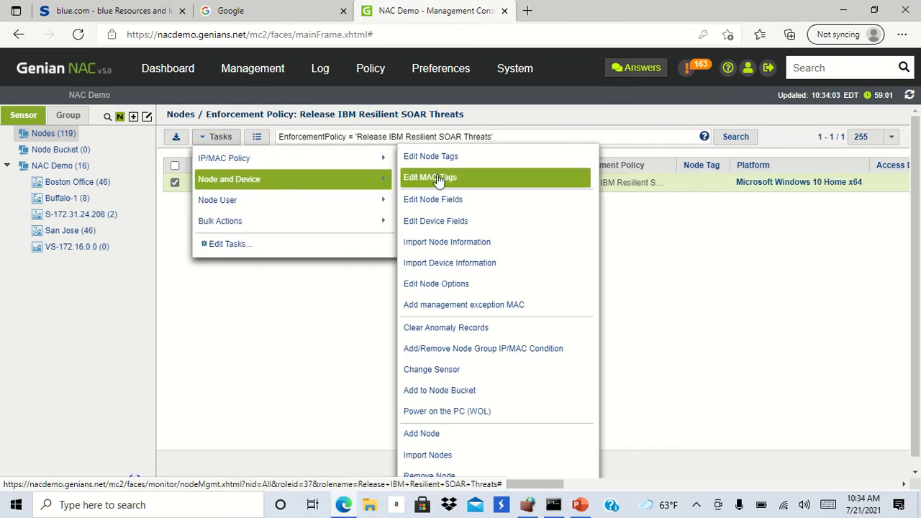
{"action": "left_click", "coordinate": [482, 159]}
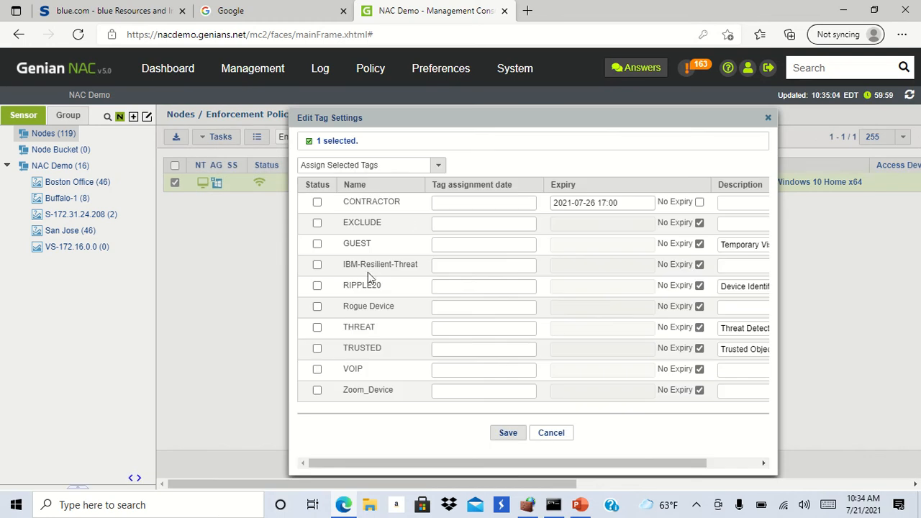
{"action": "left_click", "coordinate": [317, 265]}
{"action": "left_click", "coordinate": [509, 434]}
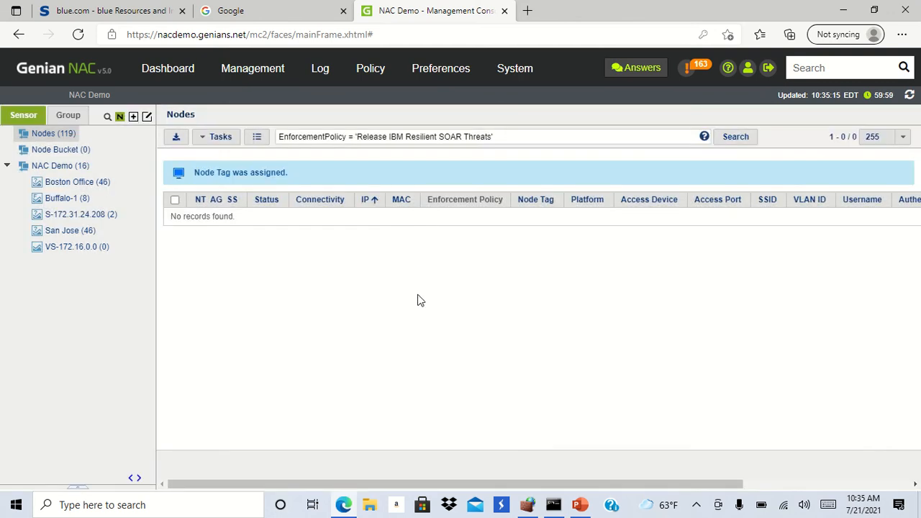
Open the enforcement policy list and show the nodes assigned to the Quarantine IBM Resilient SOAR Threats policy.
{"action": "mouse_move", "coordinate": [371, 76]}
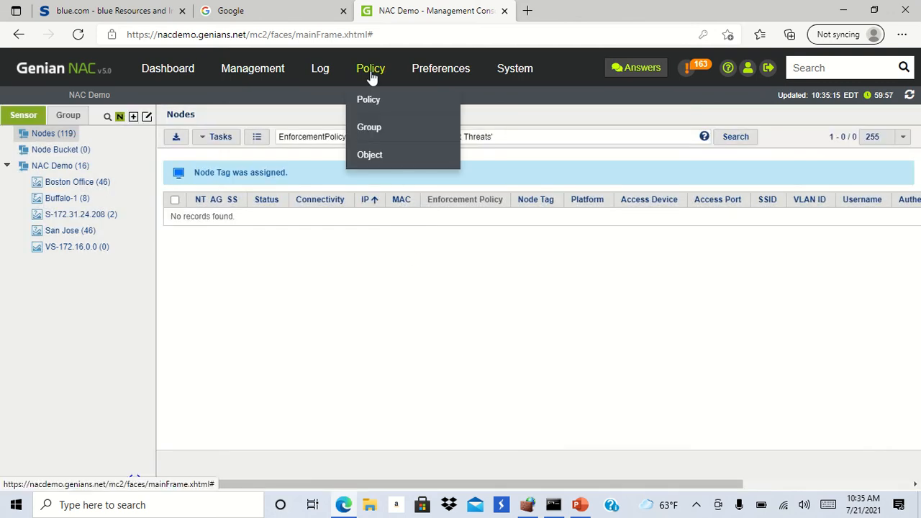
{"action": "left_click", "coordinate": [370, 70]}
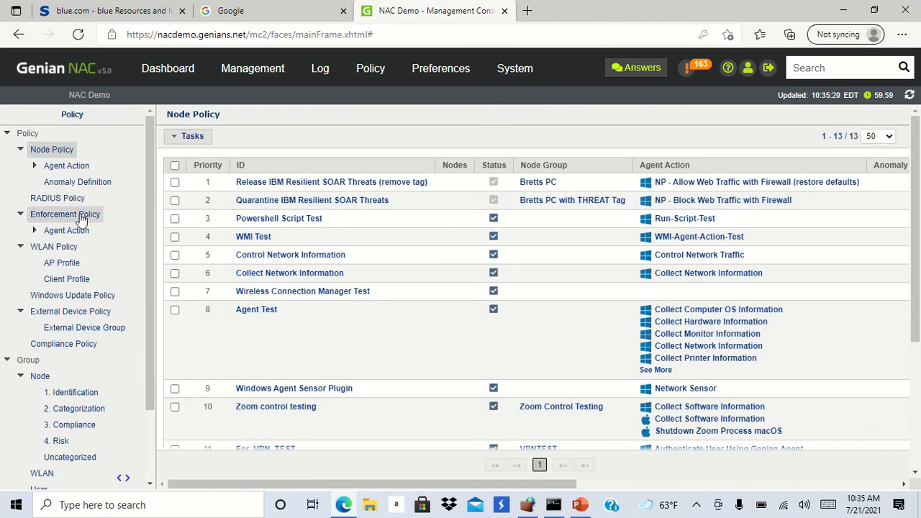
{"action": "left_click", "coordinate": [79, 213]}
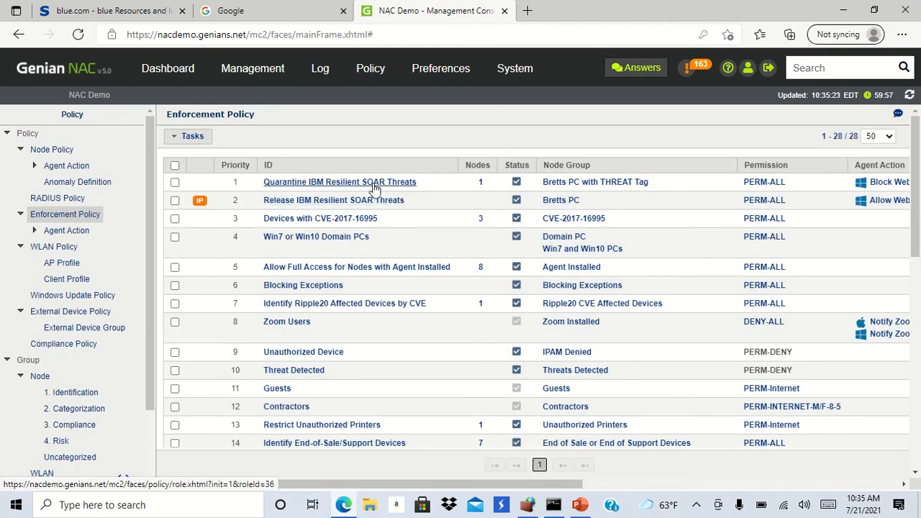
{"action": "left_click", "coordinate": [481, 183]}
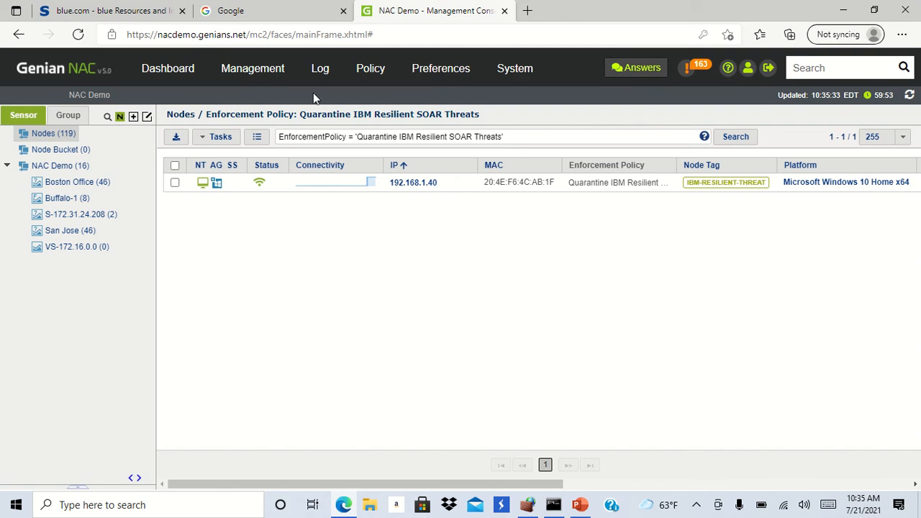
Test the quarantined endpoint by reloading Google and blue.com and viewing the running ping in Command Prompt, then return to Edge.
{"action": "left_click", "coordinate": [257, 10]}
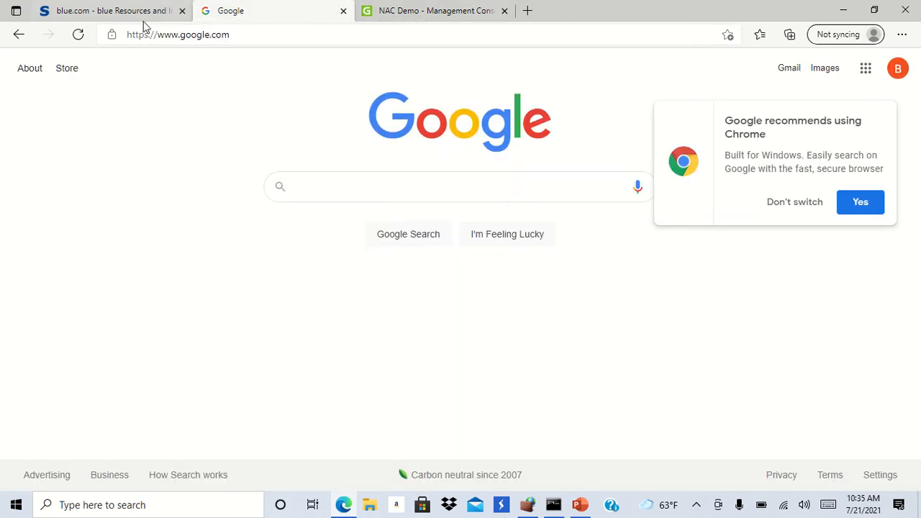
{"action": "left_click", "coordinate": [76, 36]}
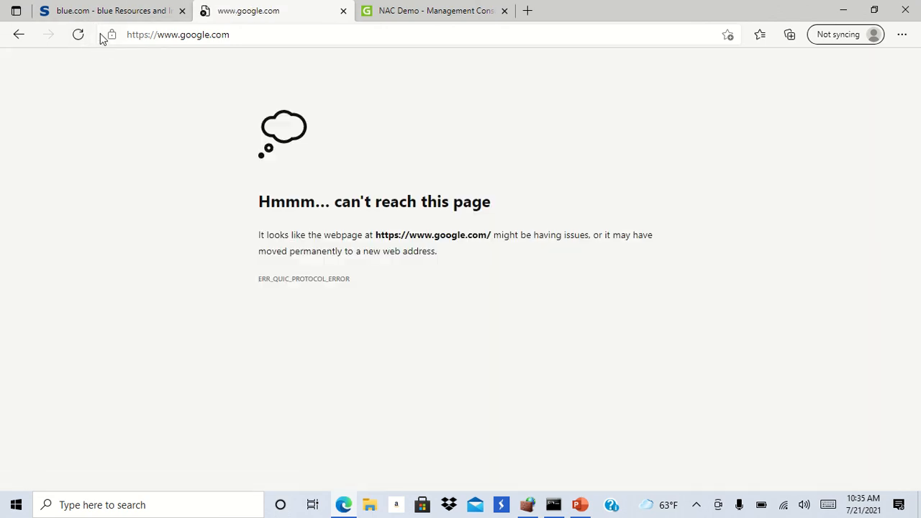
{"action": "left_click", "coordinate": [92, 13]}
{"action": "left_click", "coordinate": [77, 36]}
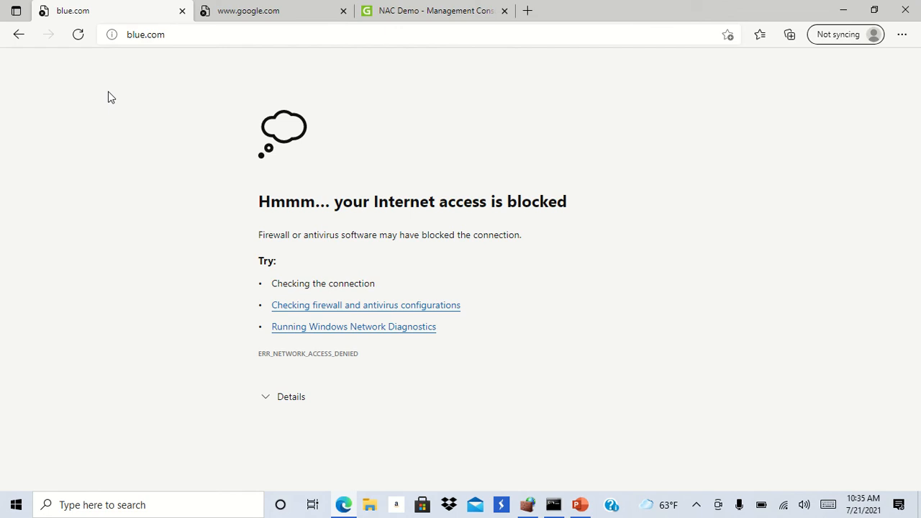
{"action": "key", "text": "alt+Tab"}
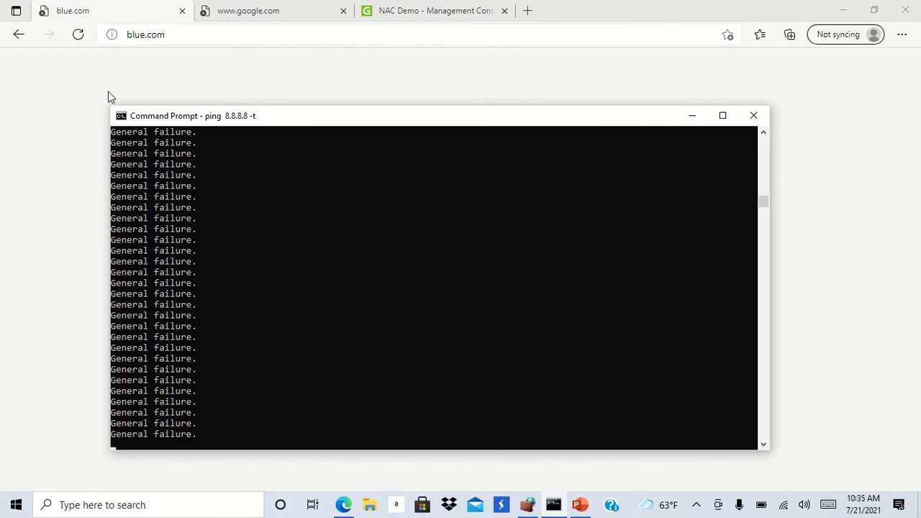
{"action": "key", "text": "alt+Tab"}
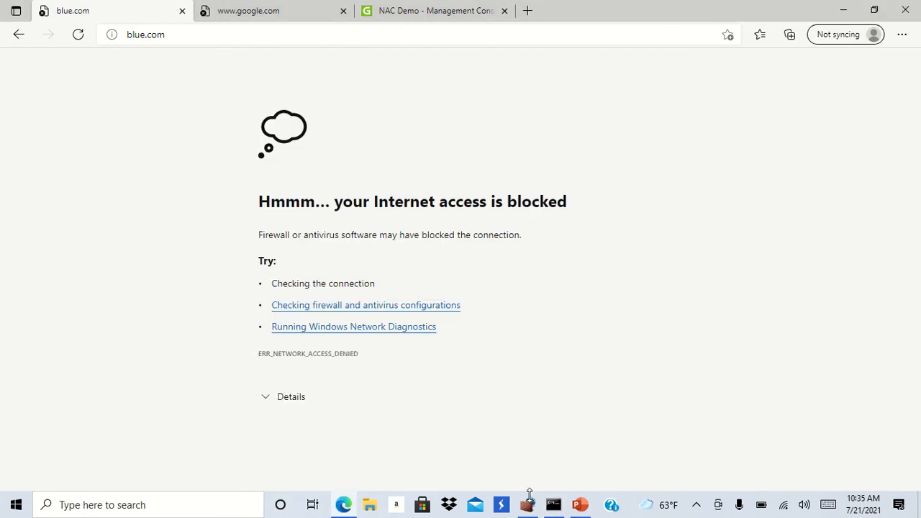
Switch to Windows Defender Firewall with Advanced Security and refresh its overview to examine the inbound and outbound defaults of each profile.
{"action": "left_click", "coordinate": [529, 502]}
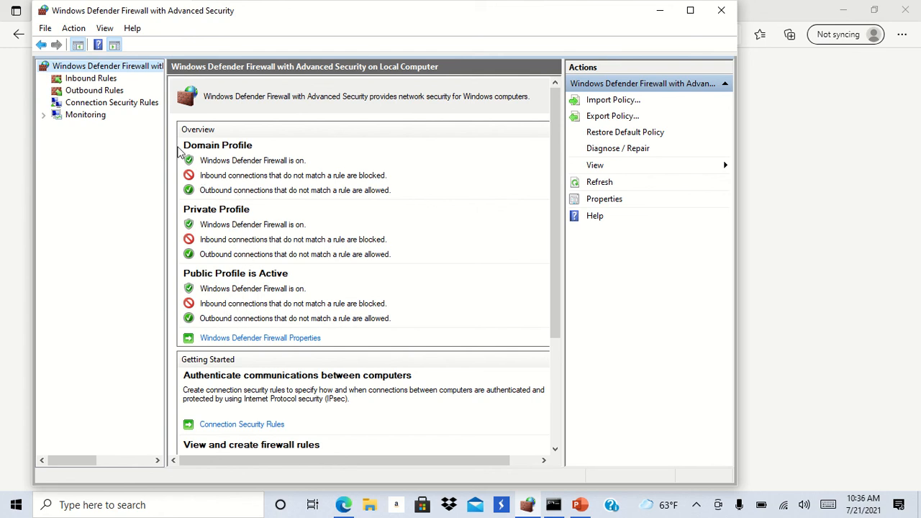
{"action": "left_click", "coordinate": [94, 79]}
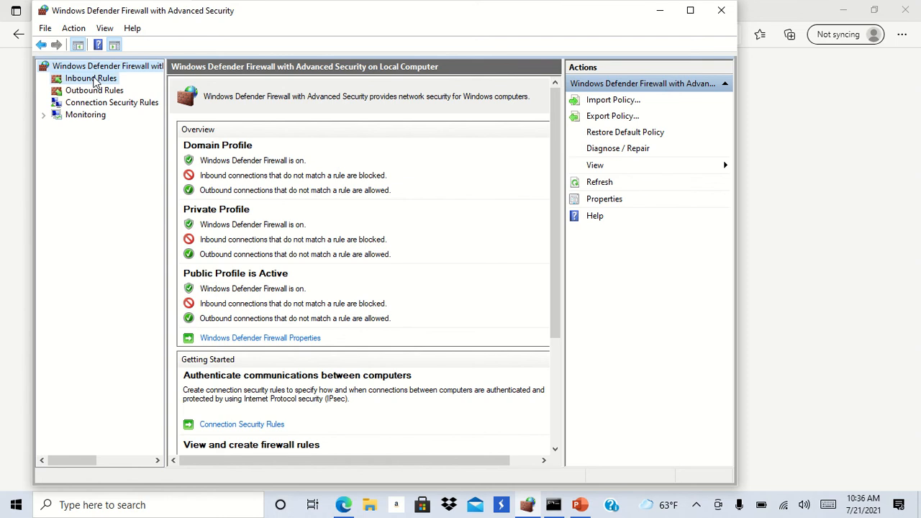
{"action": "left_click", "coordinate": [91, 67]}
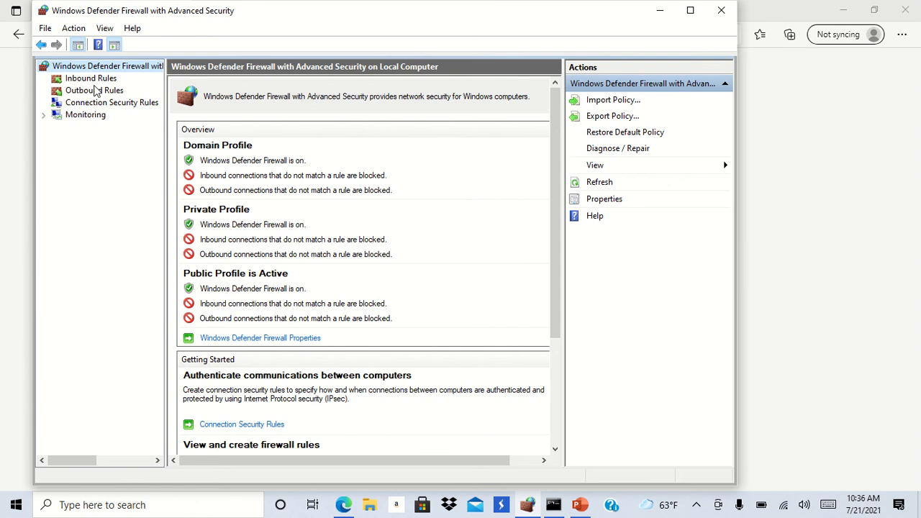
Examine the general and protocol and port settings of the Allow HTTP to Genian NAC outbound rule, leaving them unmodified.
{"action": "left_click", "coordinate": [95, 91]}
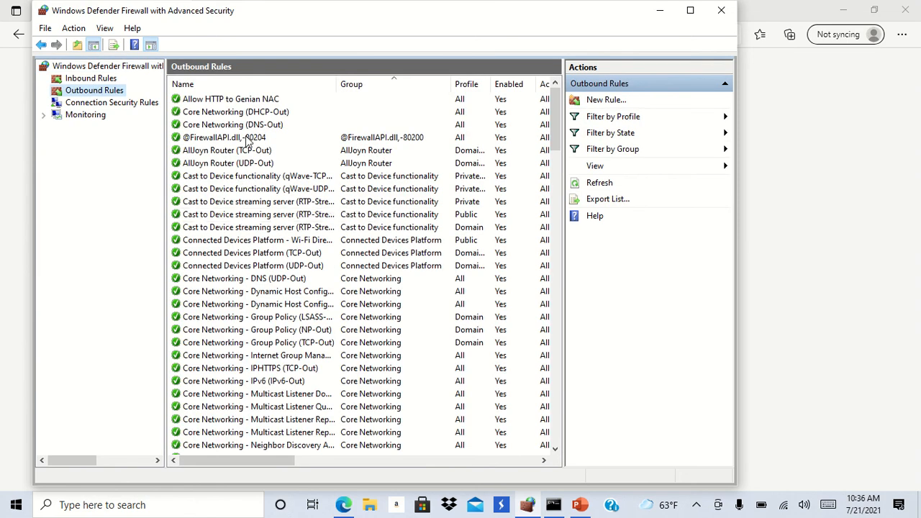
{"action": "left_click", "coordinate": [255, 100]}
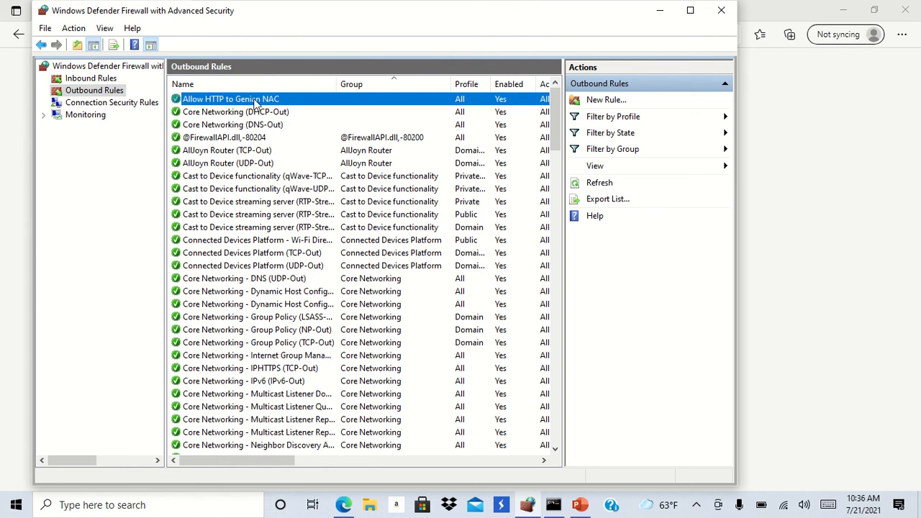
{"action": "double_click", "coordinate": [301, 100]}
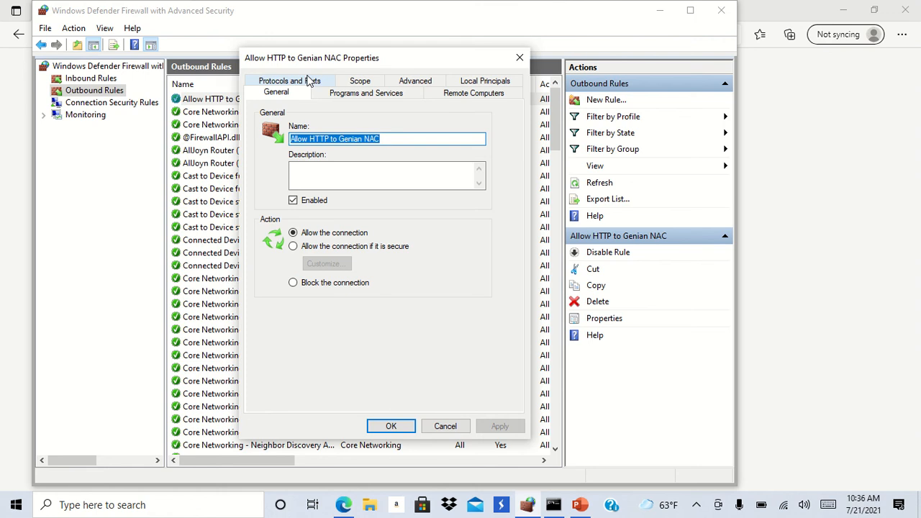
{"action": "left_click", "coordinate": [308, 80]}
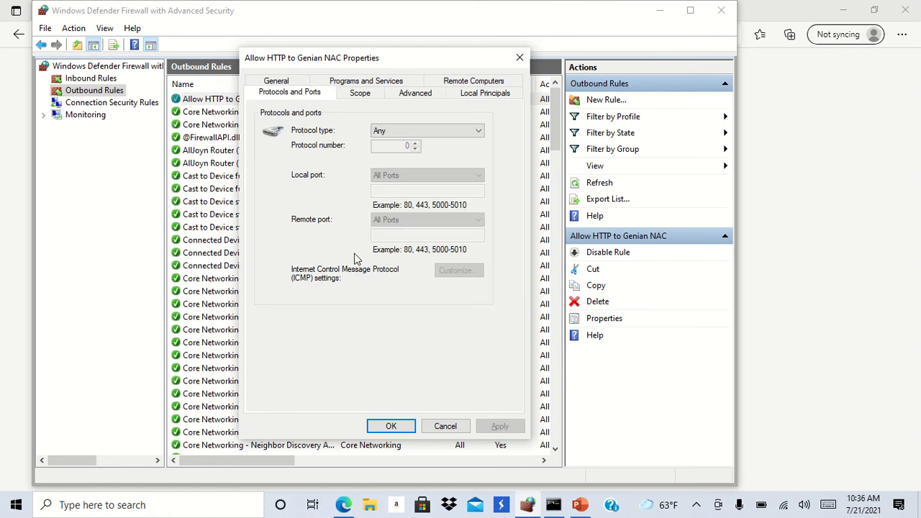
{"action": "left_click", "coordinate": [445, 426]}
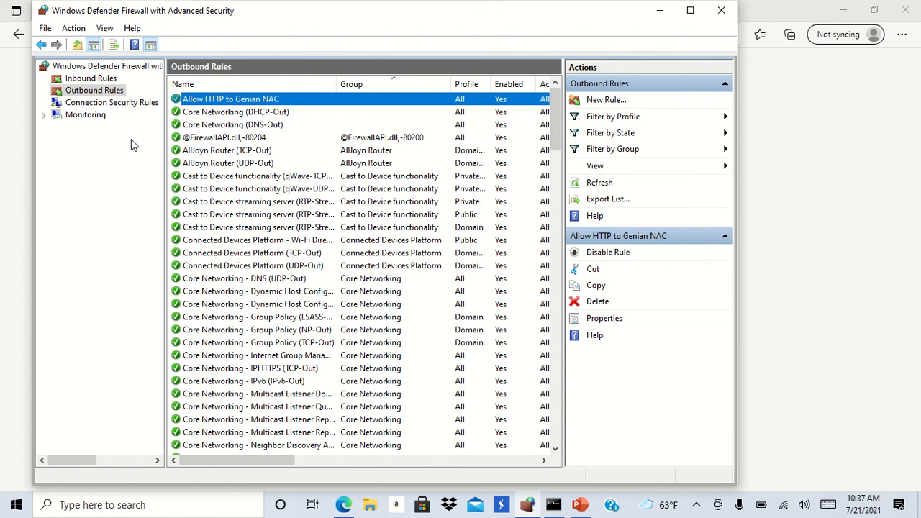
Switch back to the Genian NAC console in Edge and remove the IBM-Resilient-Threat node tag from node 192.168.1.40.
{"action": "key", "text": "alt+Tab"}
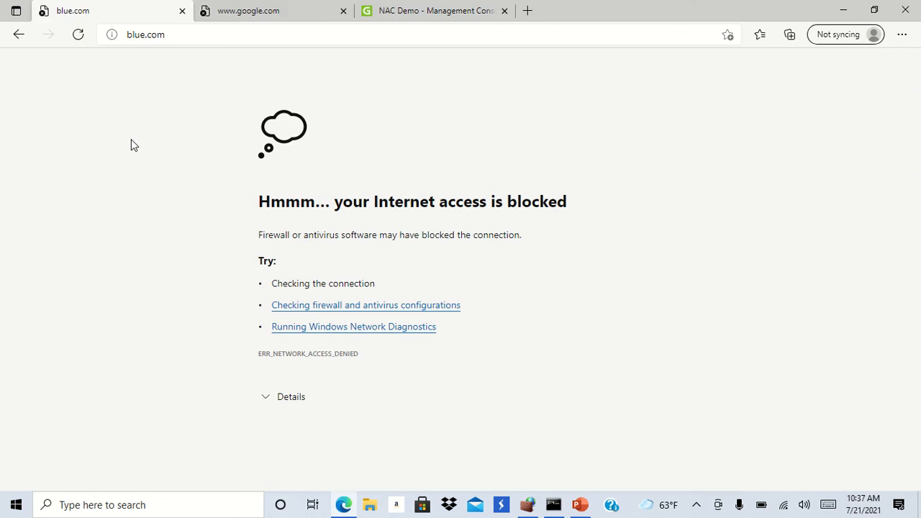
{"action": "left_click", "coordinate": [380, 19]}
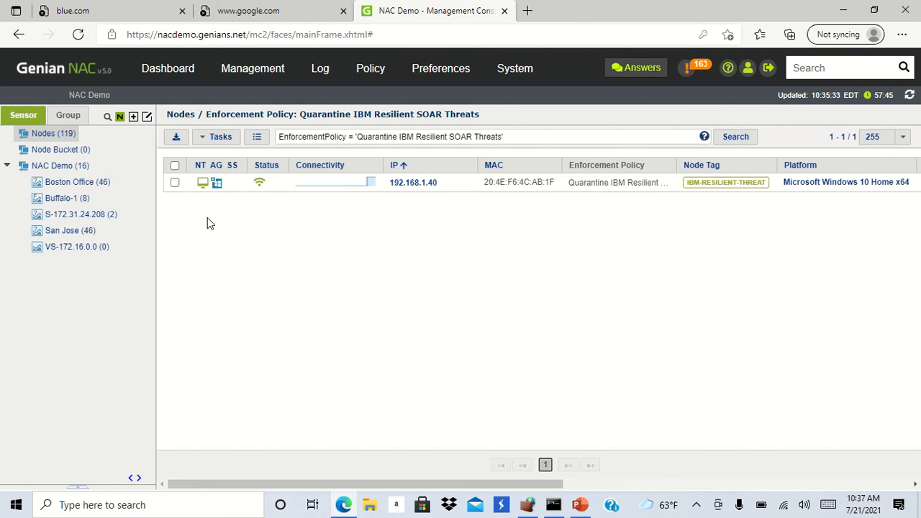
{"action": "left_click", "coordinate": [174, 182]}
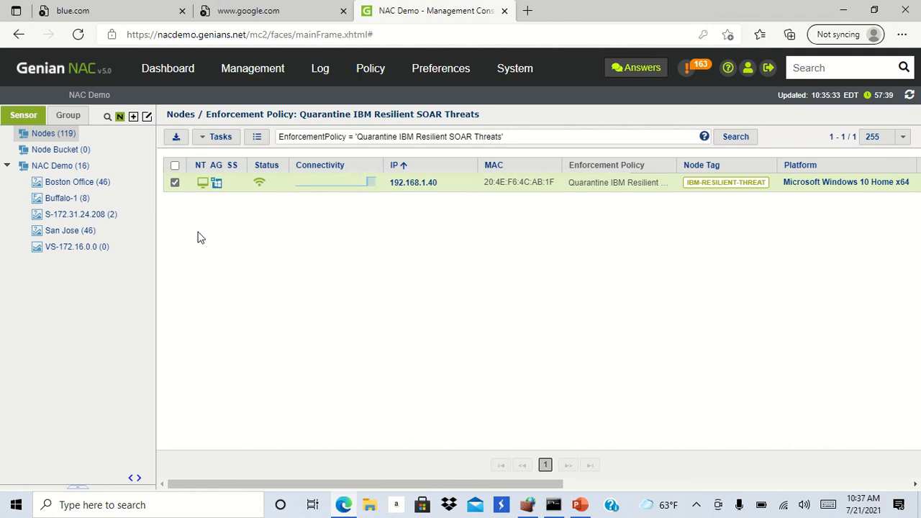
{"action": "left_click", "coordinate": [225, 138]}
{"action": "mouse_move", "coordinate": [295, 190]}
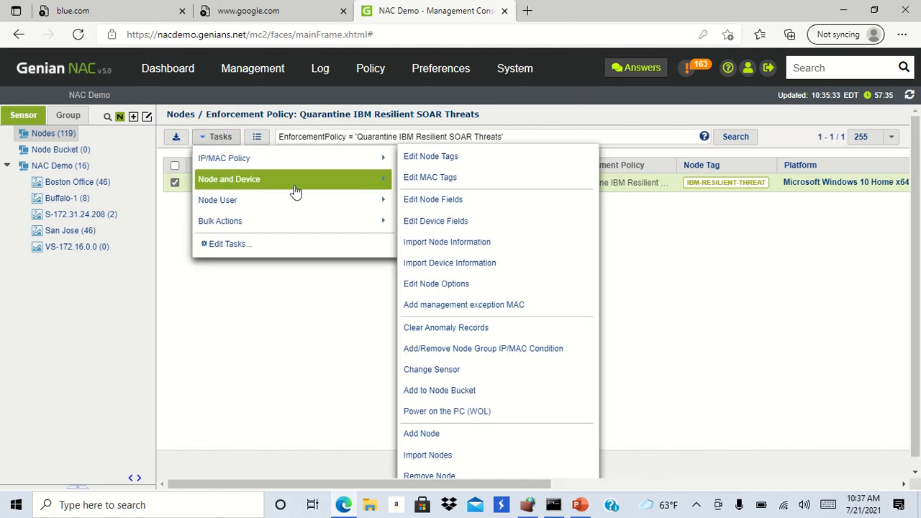
{"action": "left_click", "coordinate": [502, 157]}
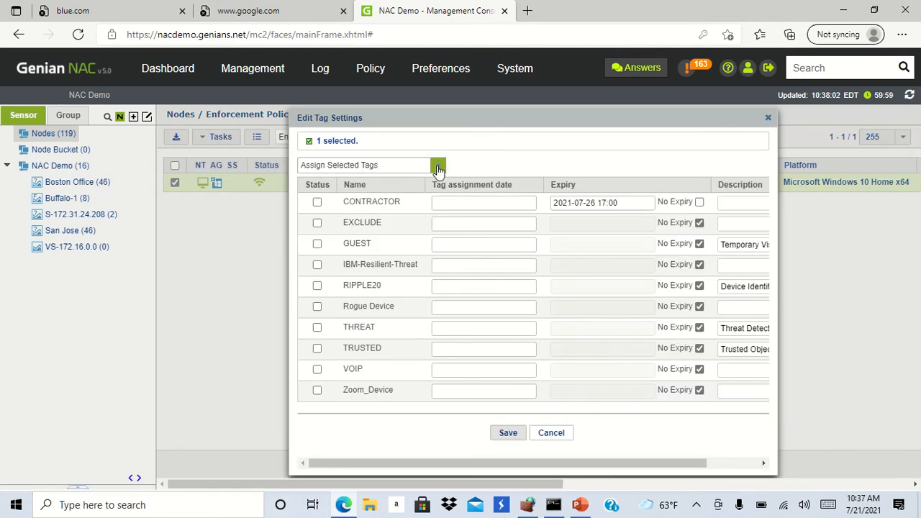
{"action": "left_click", "coordinate": [439, 165]}
{"action": "left_click", "coordinate": [386, 216]}
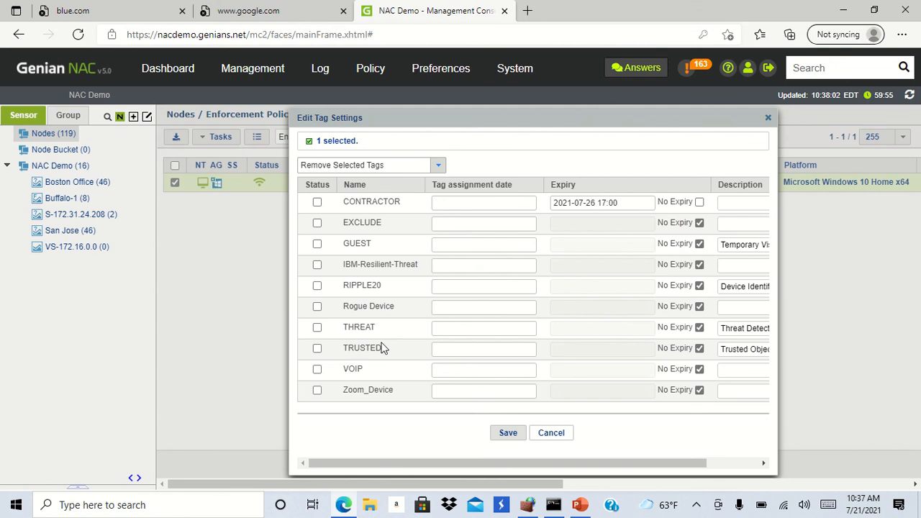
{"action": "left_click", "coordinate": [317, 264]}
{"action": "left_click", "coordinate": [509, 436]}
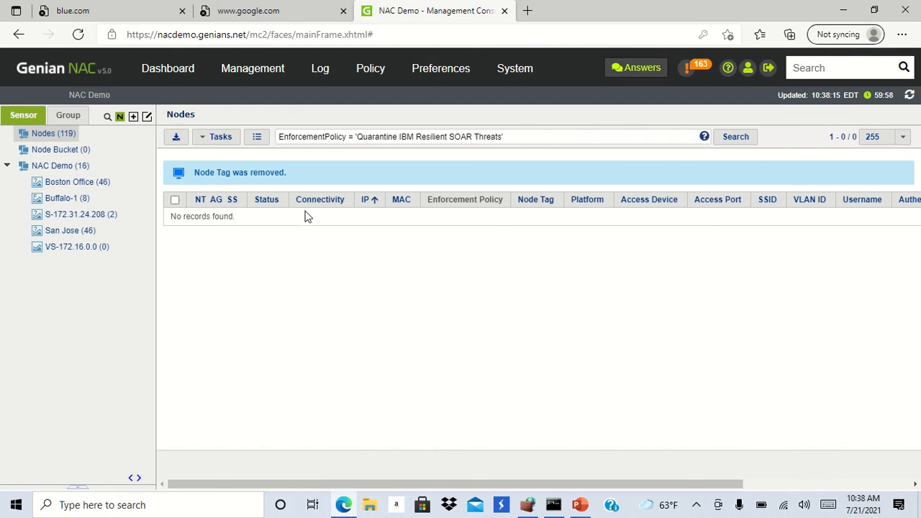
Test the released endpoint by checking the running ping in Command Prompt and reloading Google and blue.com, then return to Edge.
{"action": "key", "text": "alt+Tab"}
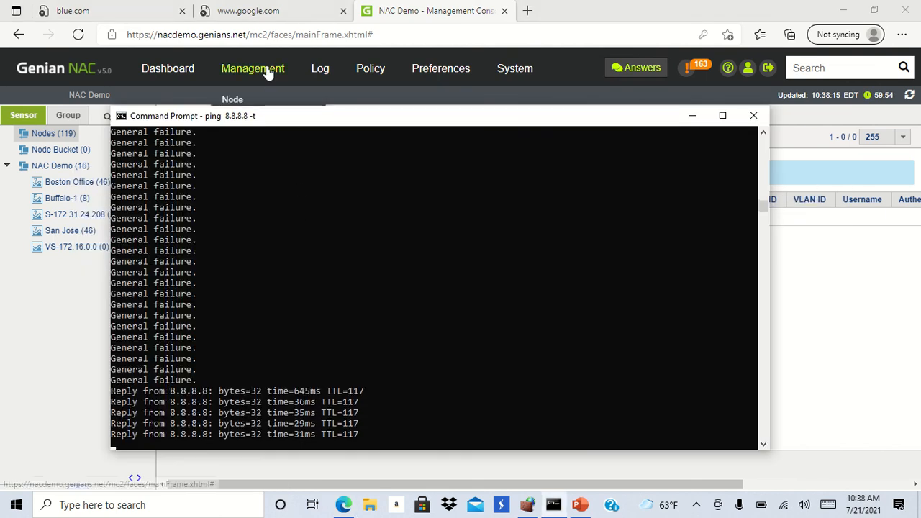
{"action": "left_click", "coordinate": [295, 12]}
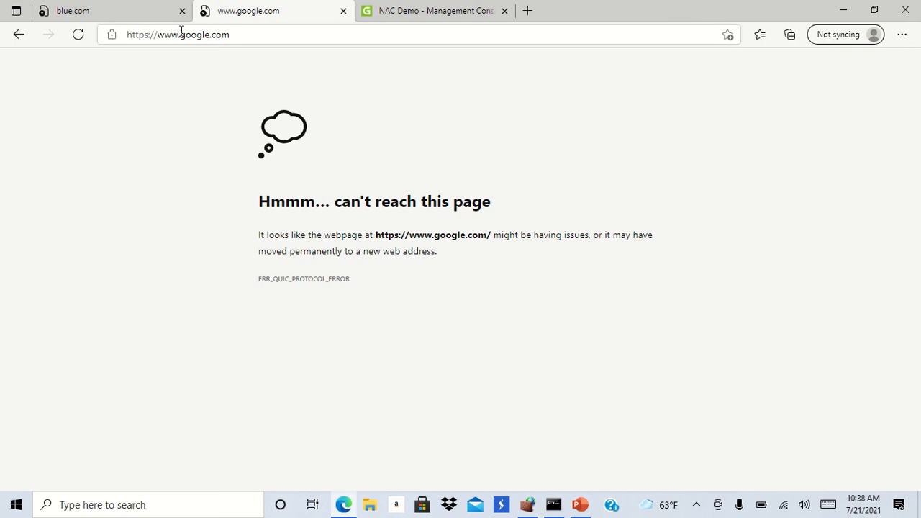
{"action": "left_click", "coordinate": [77, 34]}
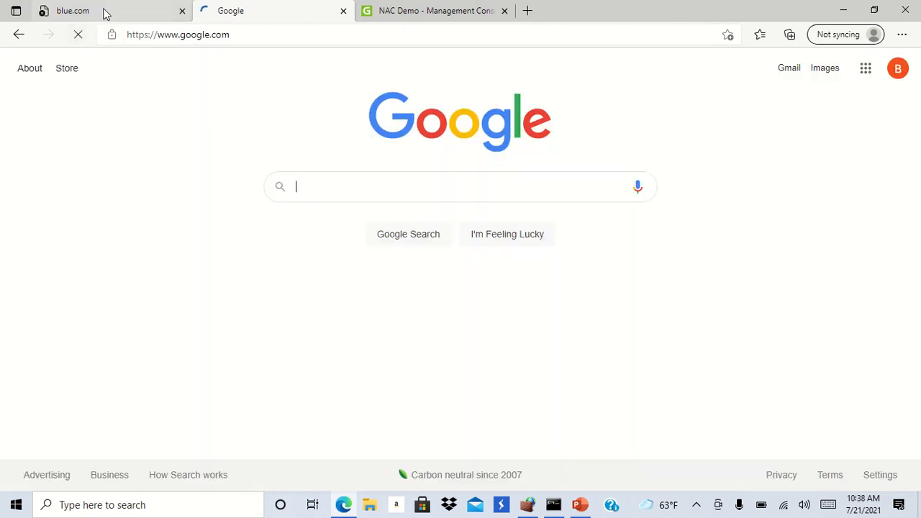
{"action": "left_click", "coordinate": [102, 11]}
{"action": "left_click", "coordinate": [77, 34]}
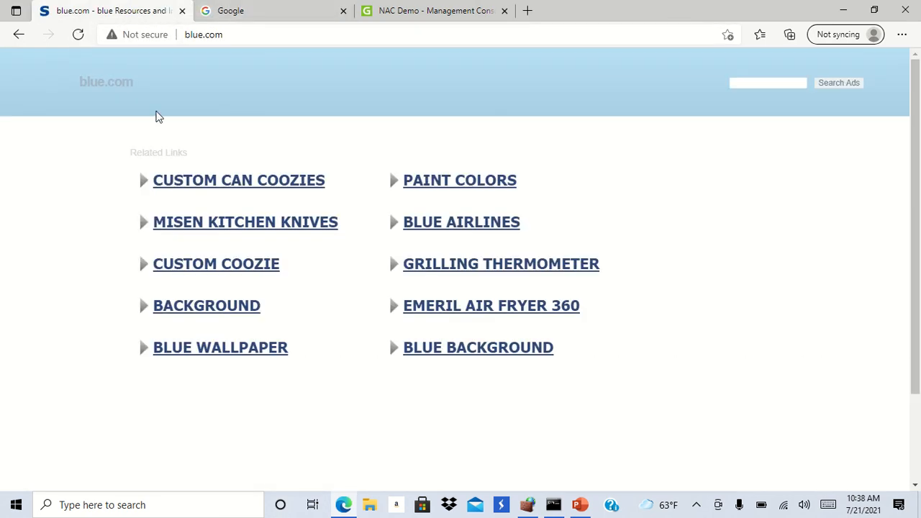
{"action": "key", "text": "alt+Tab"}
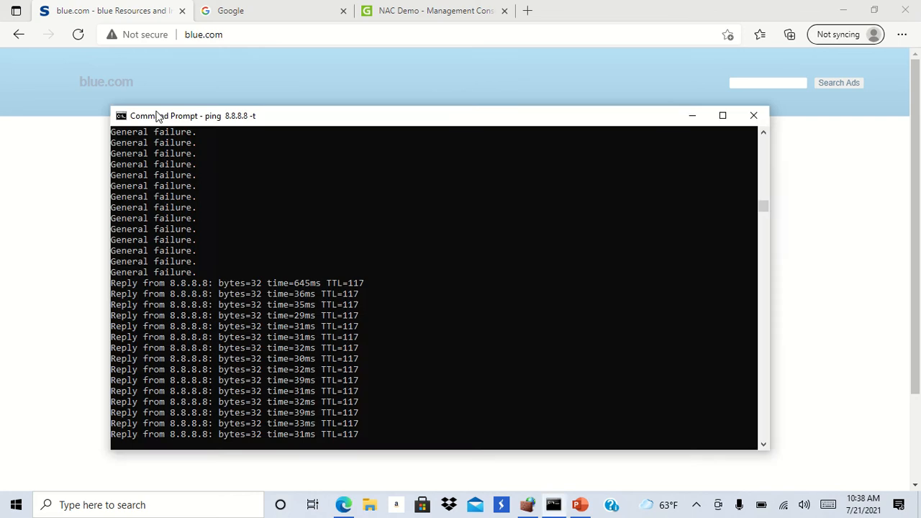
{"action": "left_click", "coordinate": [211, 78]}
Open the enforcement policies in the Genian NAC console and list the nodes assigned to Release IBM Resilient SOAR Threats.
{"action": "left_click", "coordinate": [375, 12]}
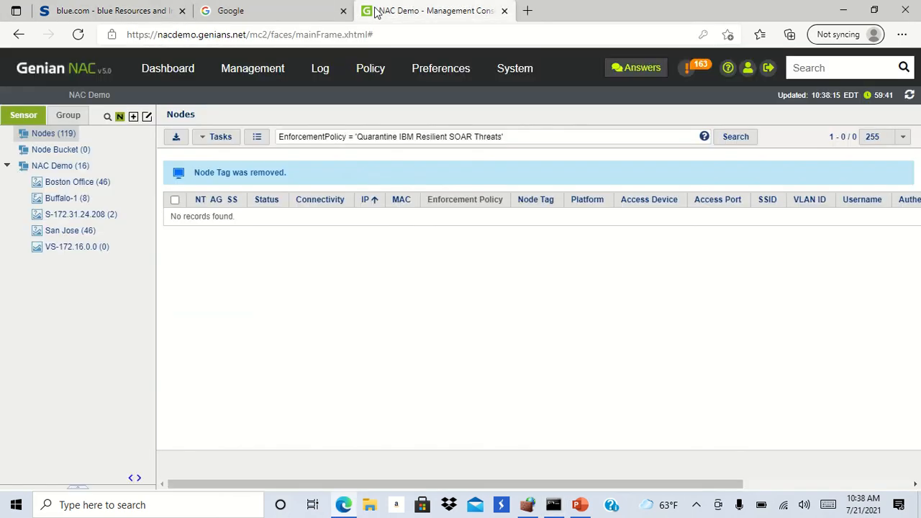
{"action": "left_click", "coordinate": [371, 70]}
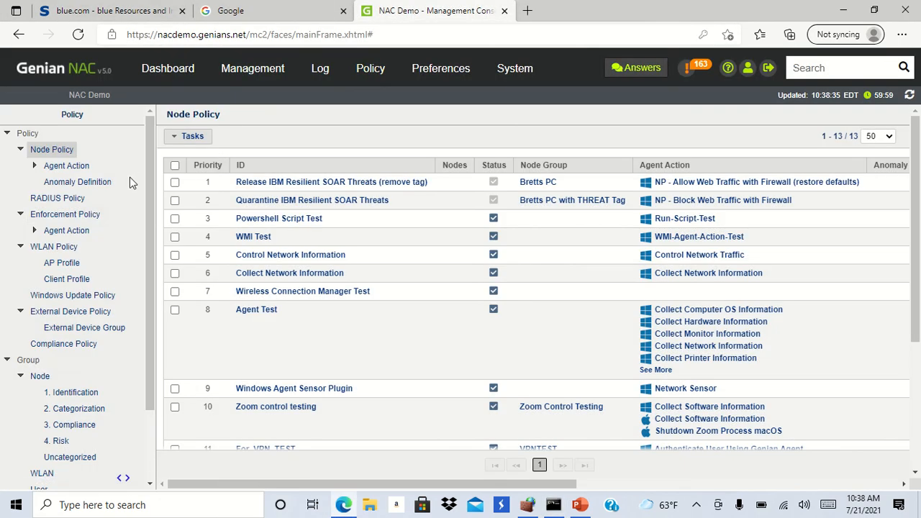
{"action": "left_click", "coordinate": [89, 213]}
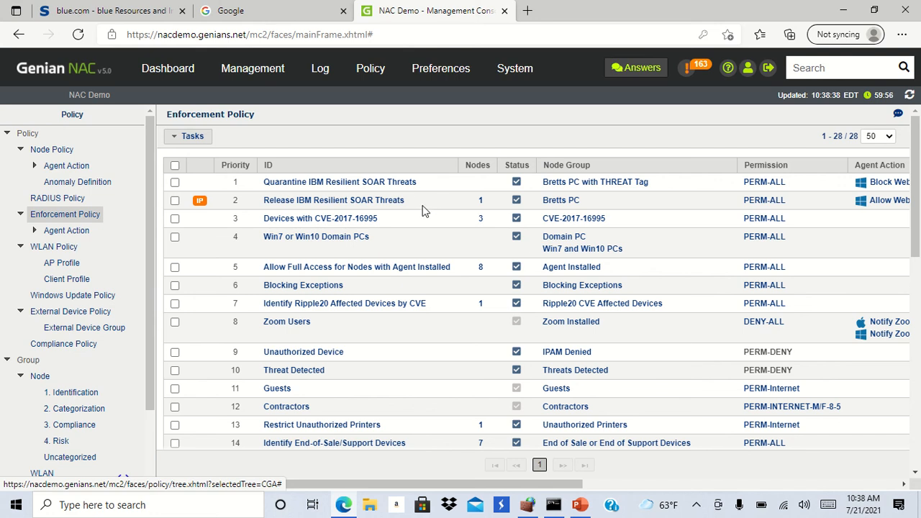
{"action": "left_click", "coordinate": [481, 201]}
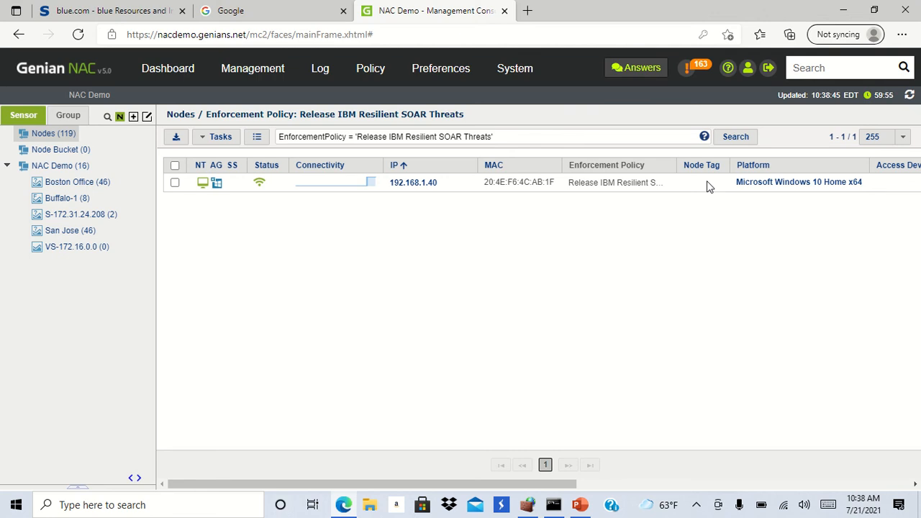
Switch to Windows Defender Firewall with Advanced Security and examine the profile defaults in its overview and the outbound rules.
{"action": "key", "text": "alt+Tab"}
{"action": "key", "text": "alt+Tab"}
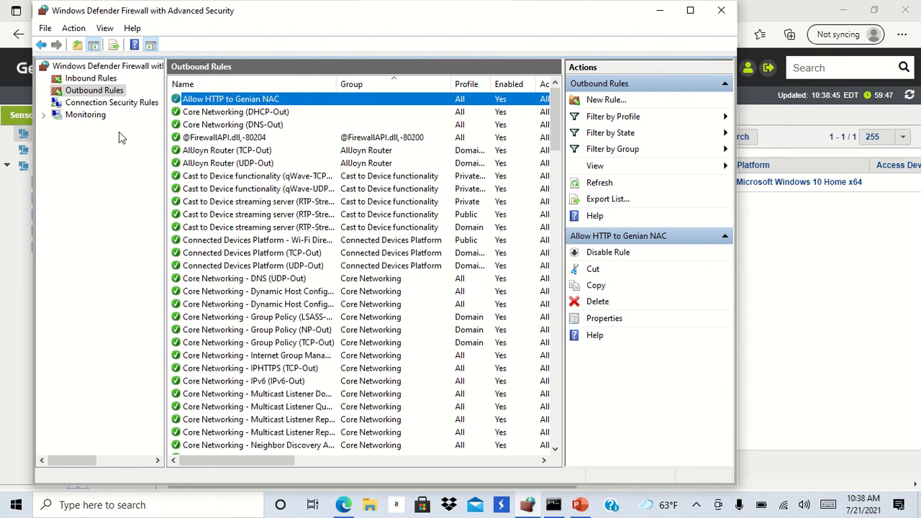
{"action": "left_click", "coordinate": [120, 69]}
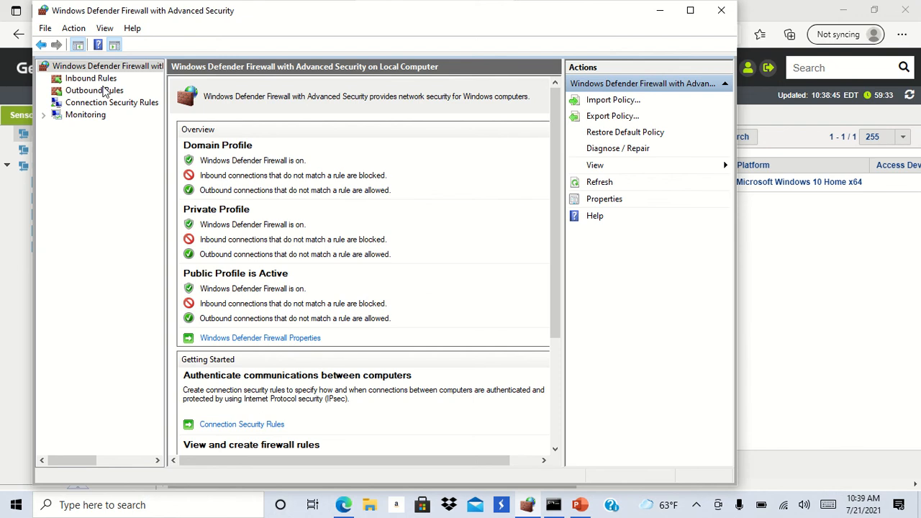
{"action": "left_click", "coordinate": [104, 91]}
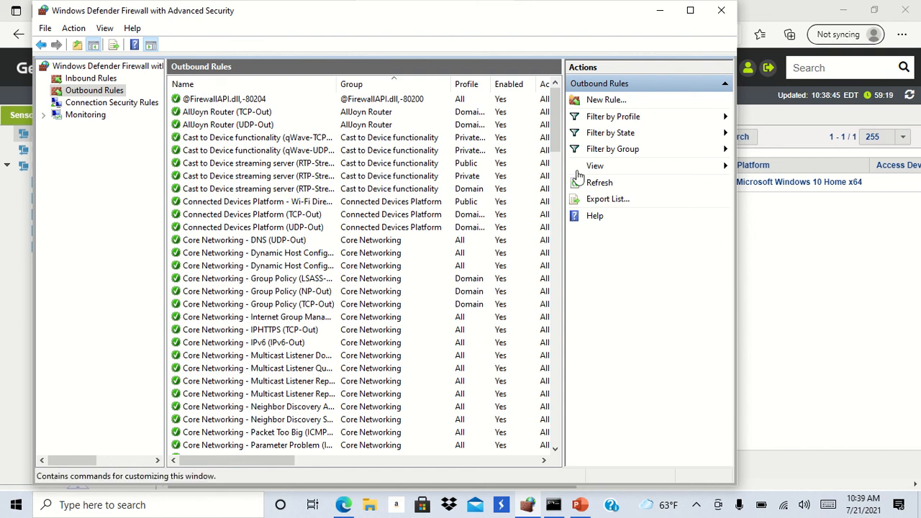
Switch back to the Genian NAC console in Edge and look through the node policy agent actions down to the end of the list.
{"action": "left_click", "coordinate": [783, 225]}
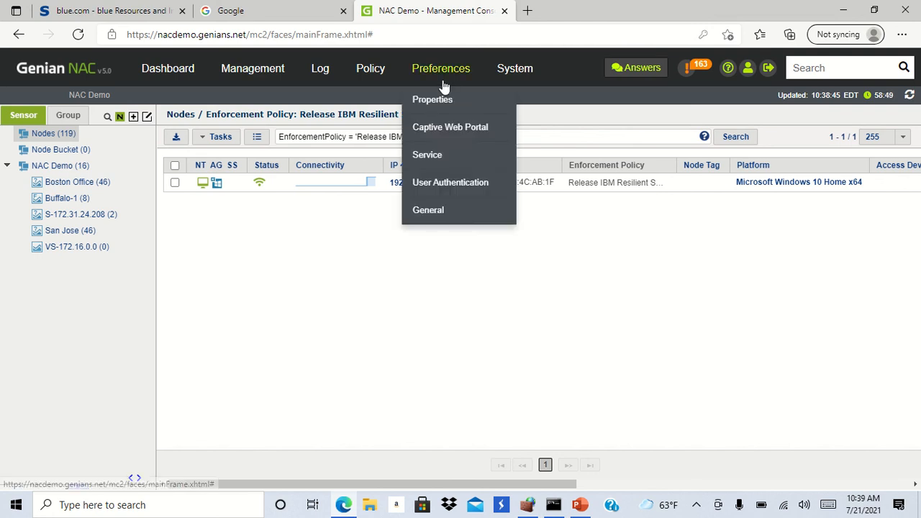
{"action": "left_click", "coordinate": [371, 73]}
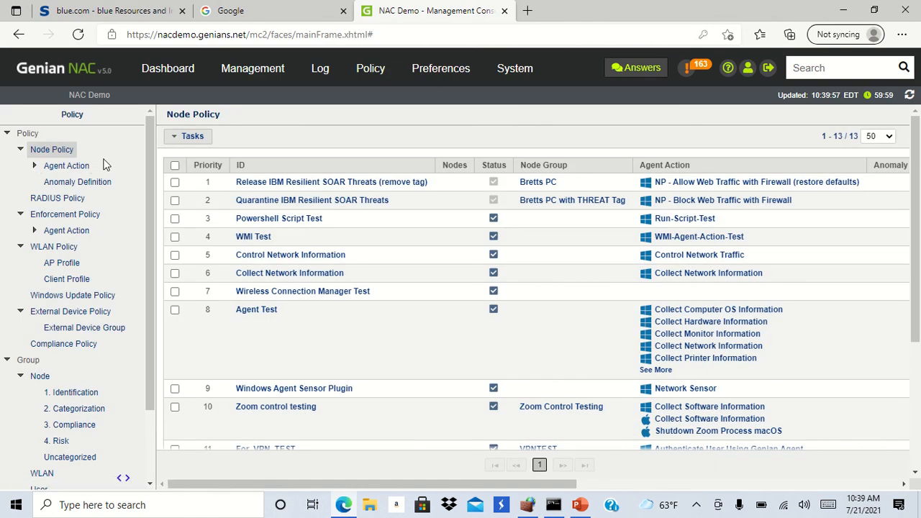
{"action": "left_click", "coordinate": [78, 166]}
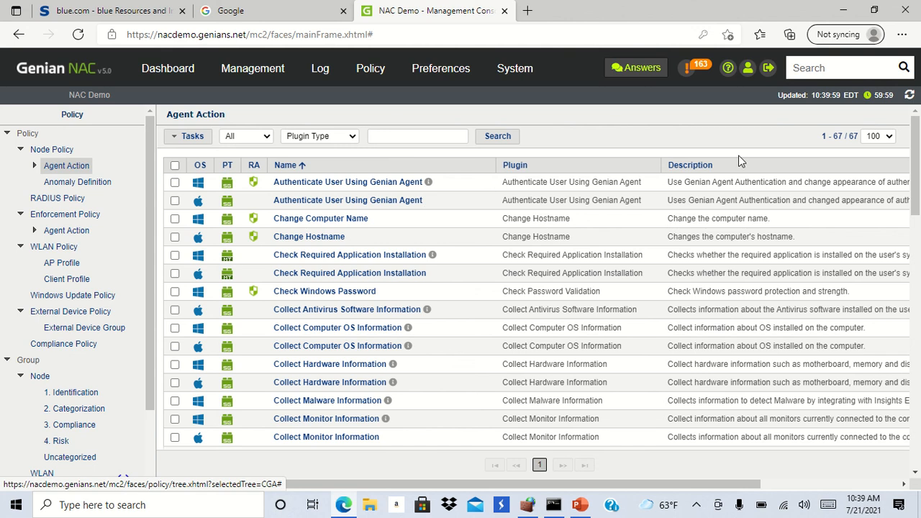
{"action": "left_click_drag", "start_coordinate": [915, 153], "coordinate": [919, 408]}
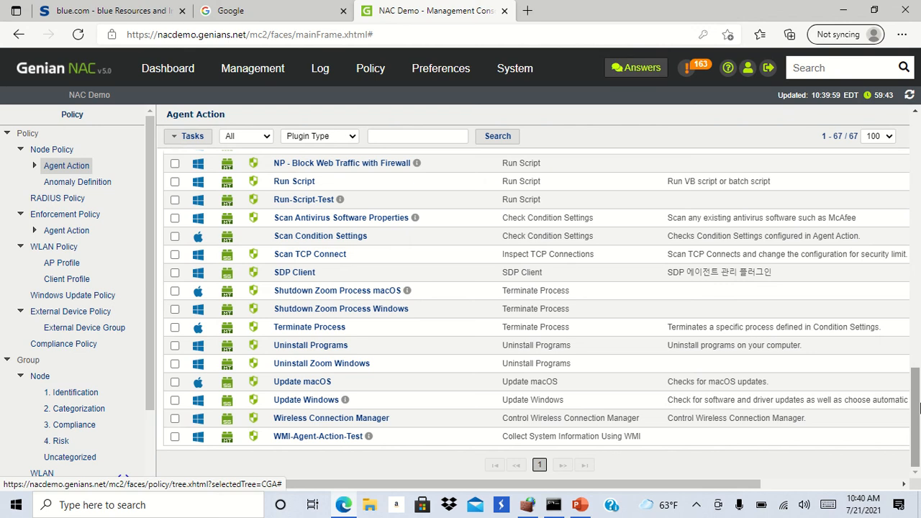